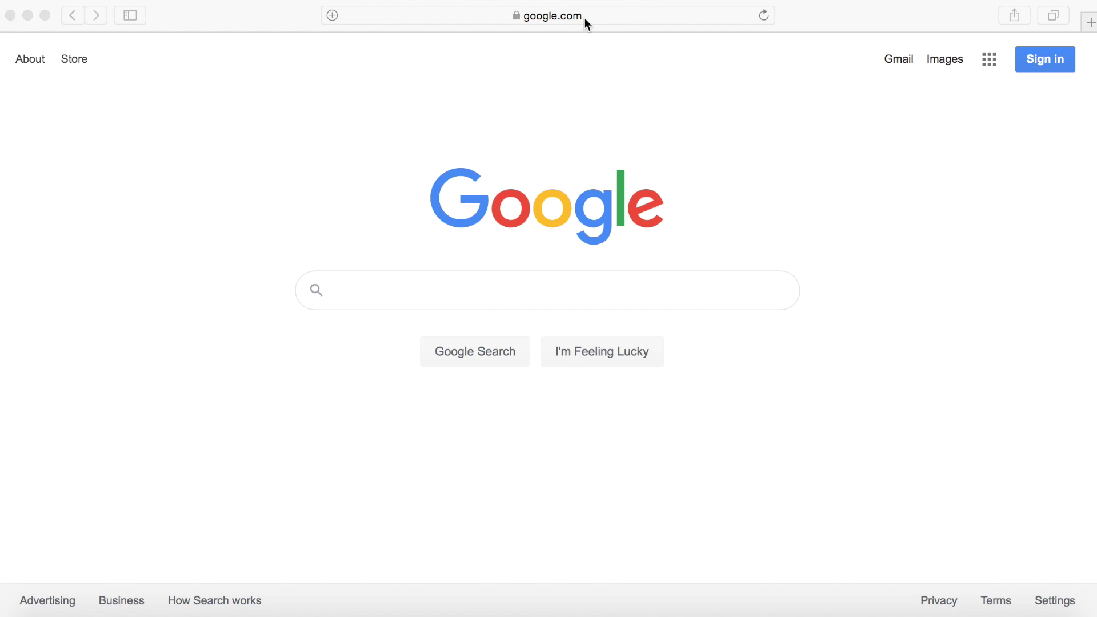
Go to Google Classroom and sign in with the teacher's Google account and saved password.
left_click(584, 17)
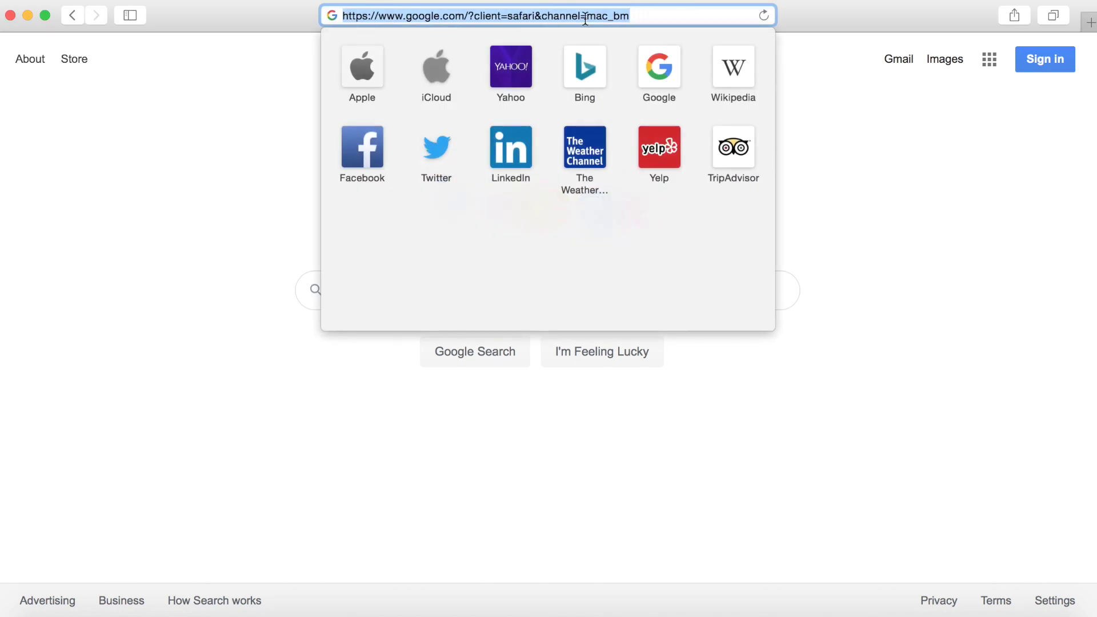
type("class")
key("Return")
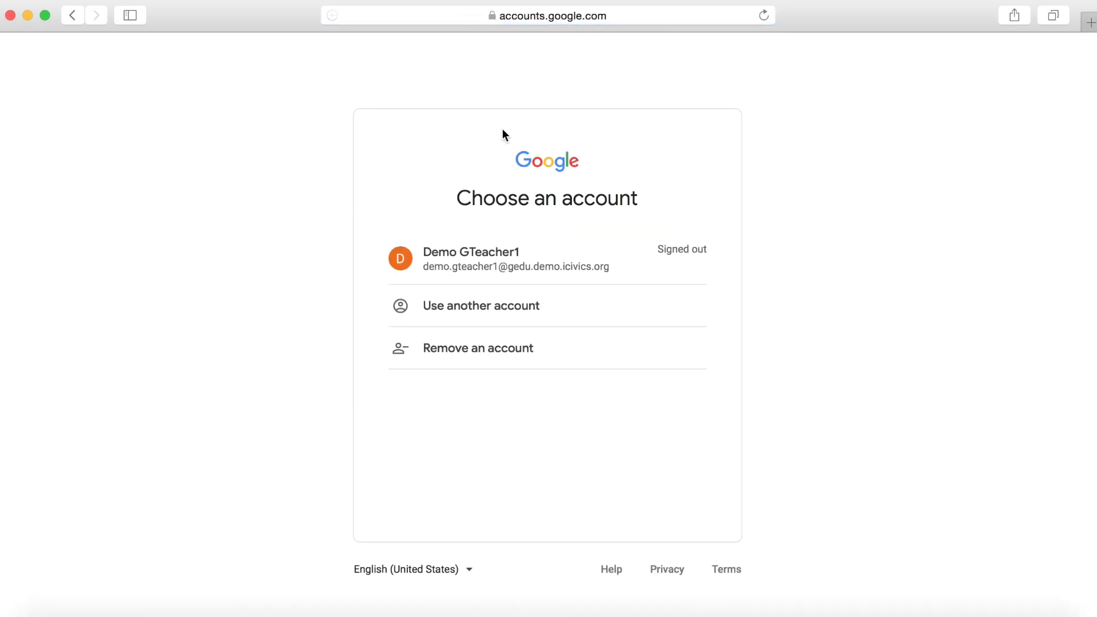
left_click(549, 260)
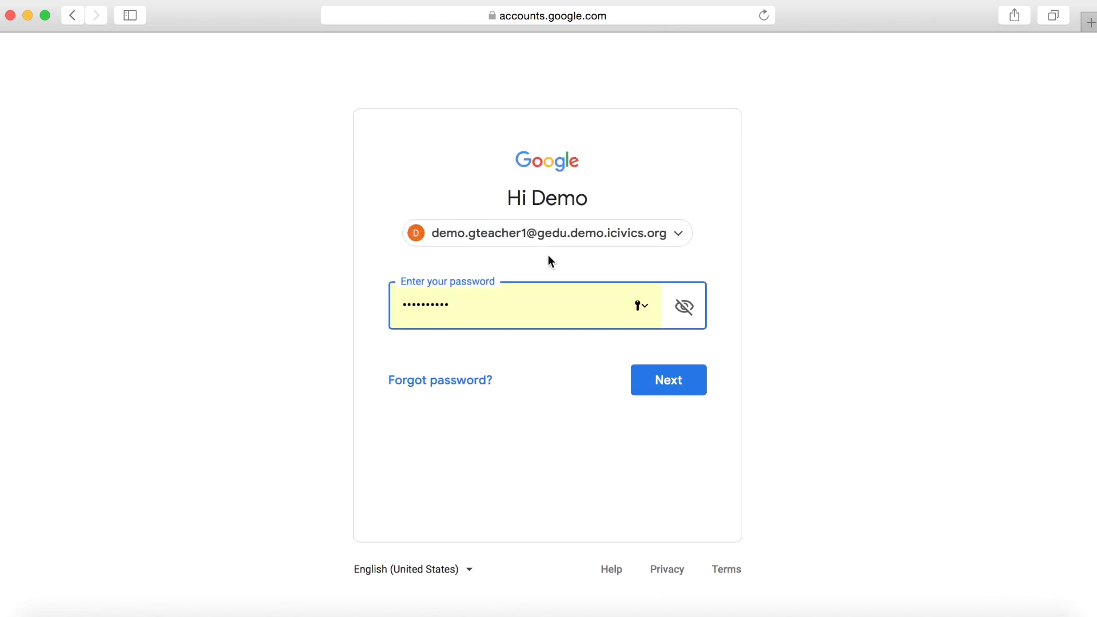
left_click(656, 380)
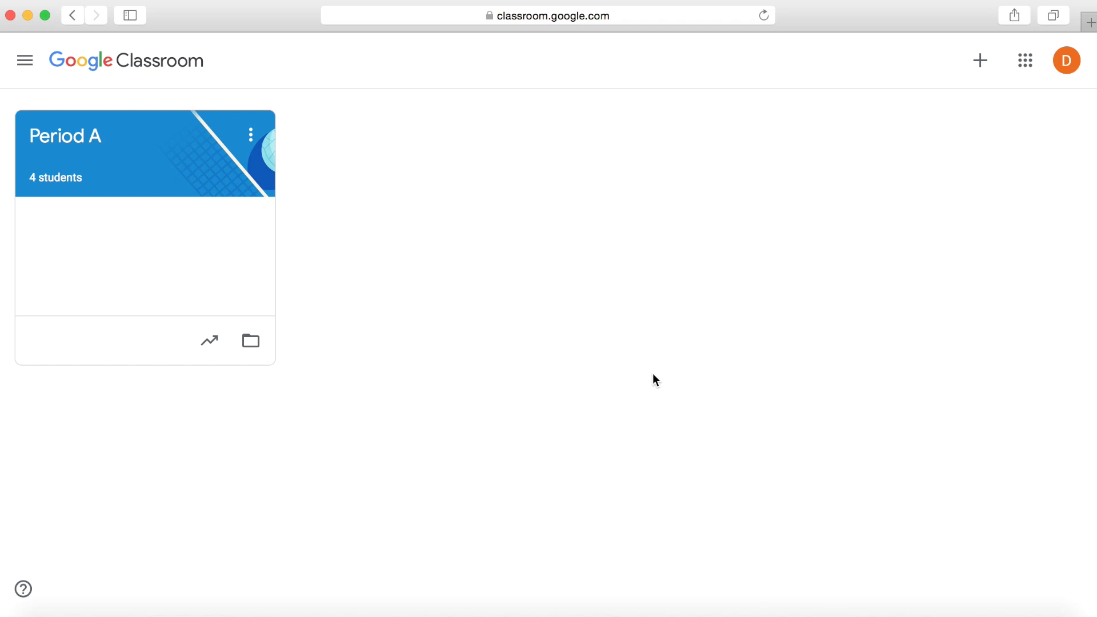
left_click(1090, 23)
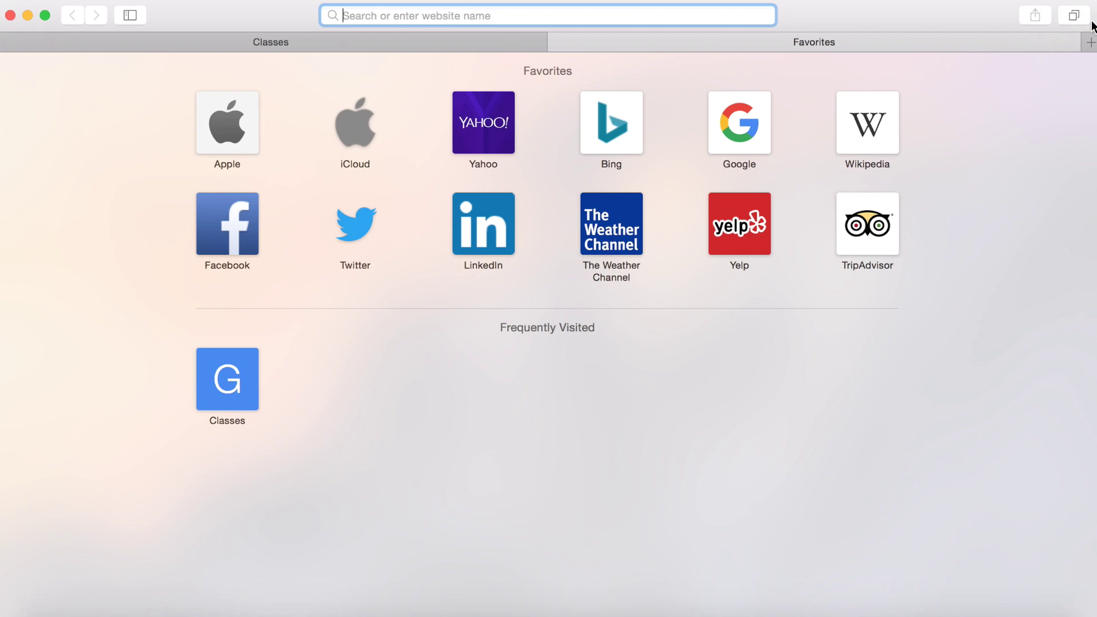
Load the iCivics website in the new tab and go to its sign-in page.
type("www")
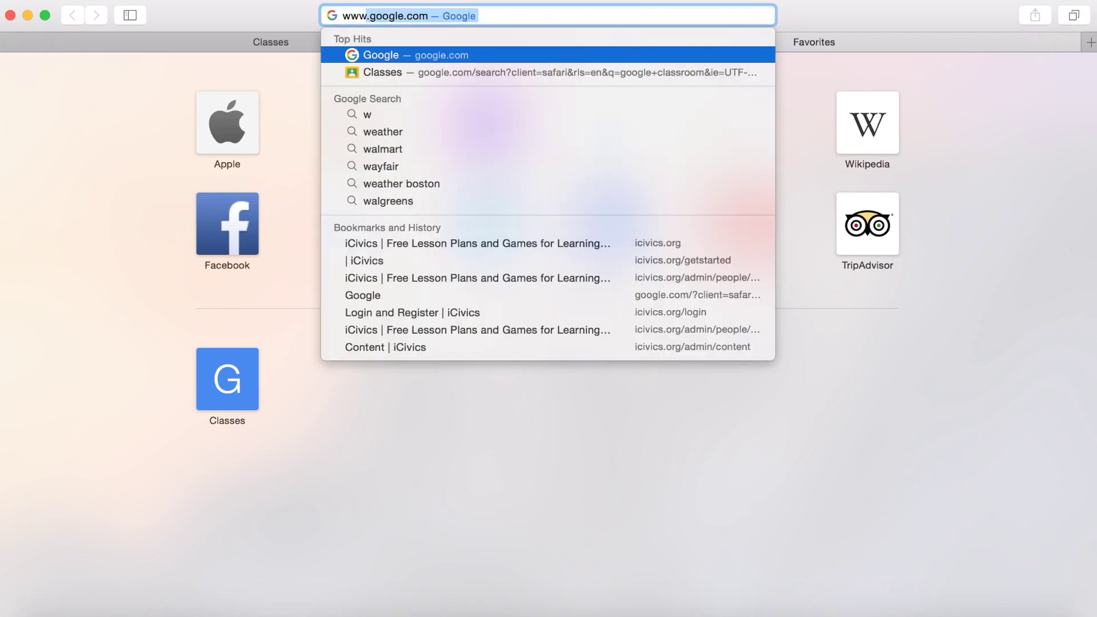
type(".i")
key("Return")
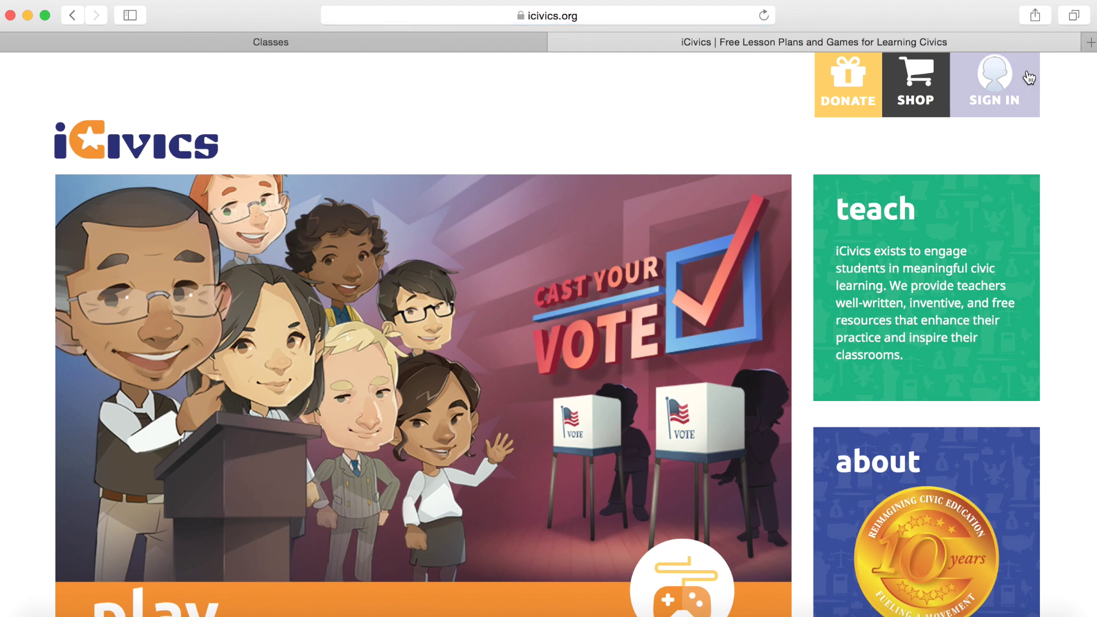
left_click(1014, 98)
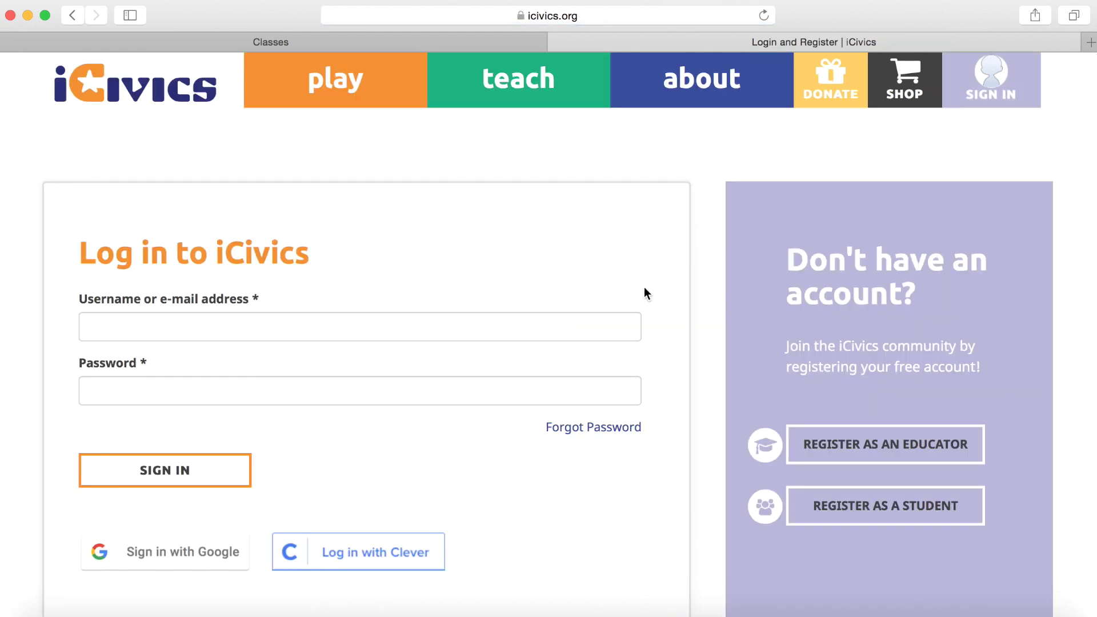
Sign in to iCivics with Google, choosing the teacher's Google account.
left_click(186, 567)
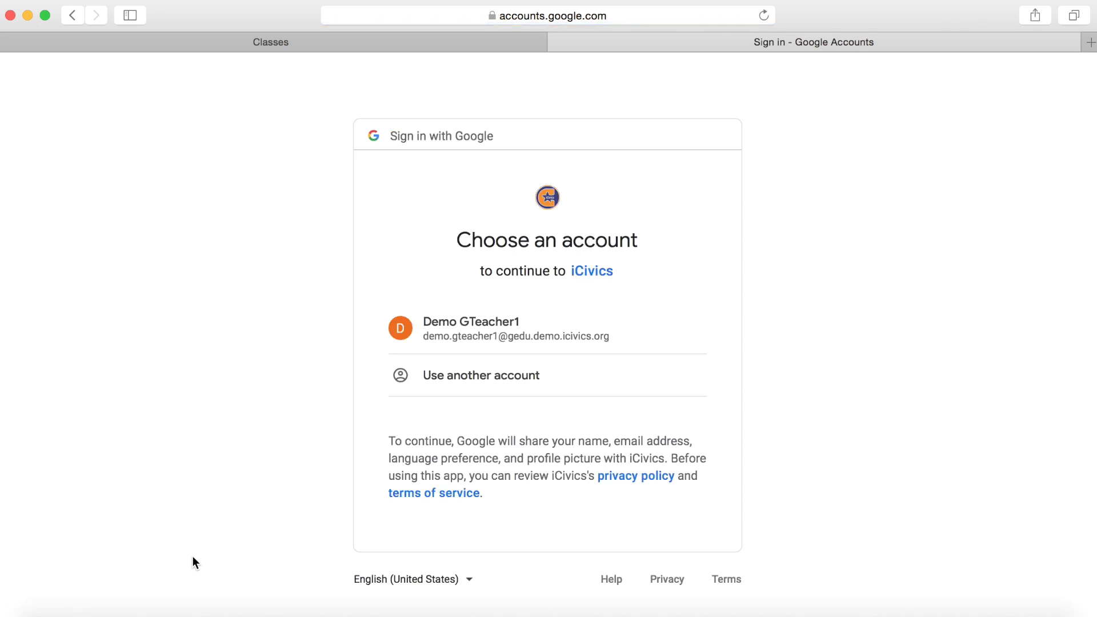
left_click(567, 333)
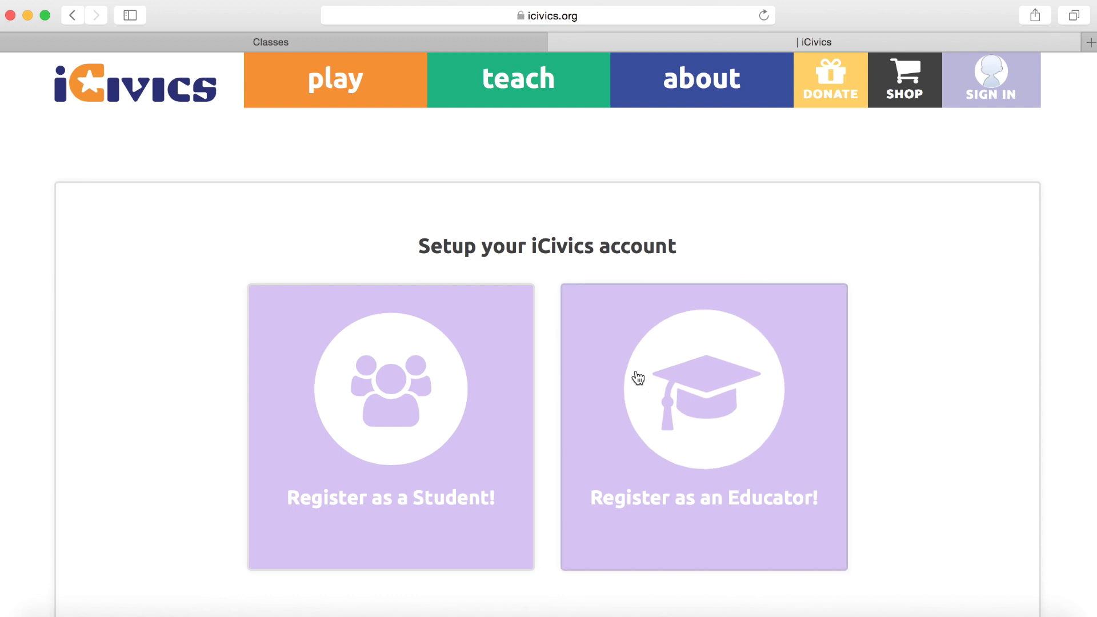
Register as an educator with role Teacher, teaching Middle School and High School grades.
left_click(738, 424)
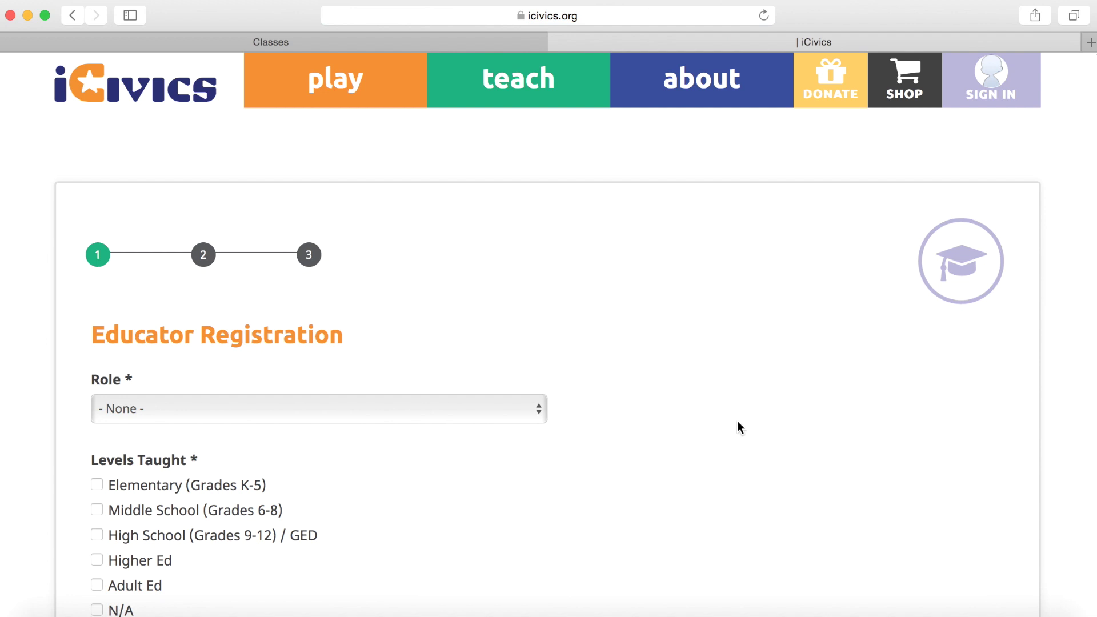
scroll(738, 423, "down", 5)
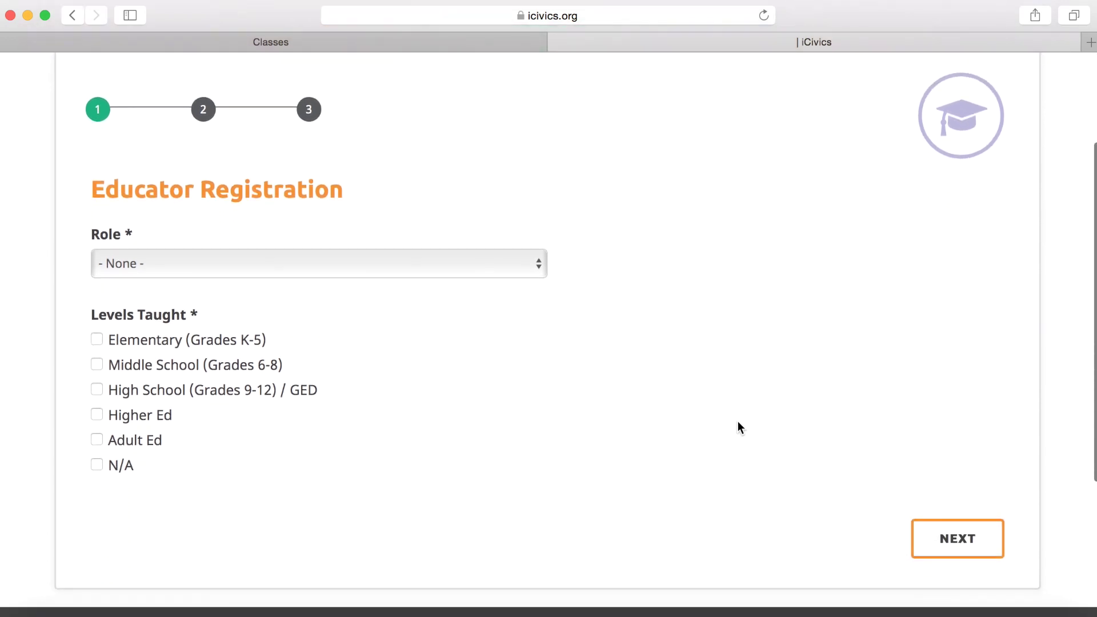
left_click(320, 263)
left_click(320, 280)
left_click(96, 364)
left_click(96, 389)
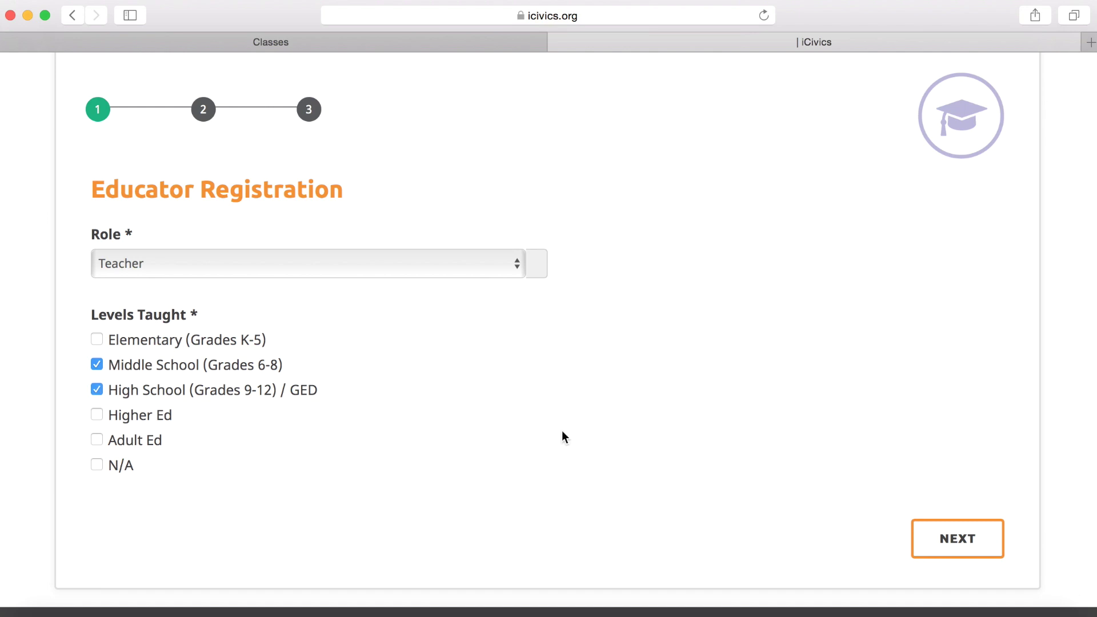
left_click(990, 548)
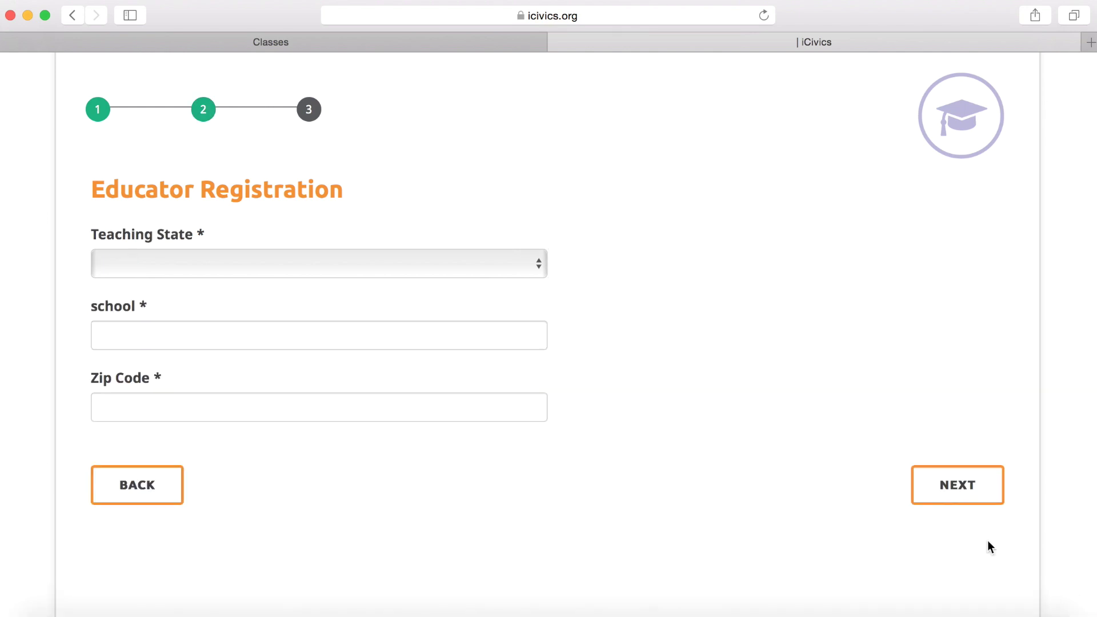
Enter Massachusetts as the state, school 'iCivics, Inc' and zip code 02141.
left_click(522, 268)
key("Down")
key("Down")
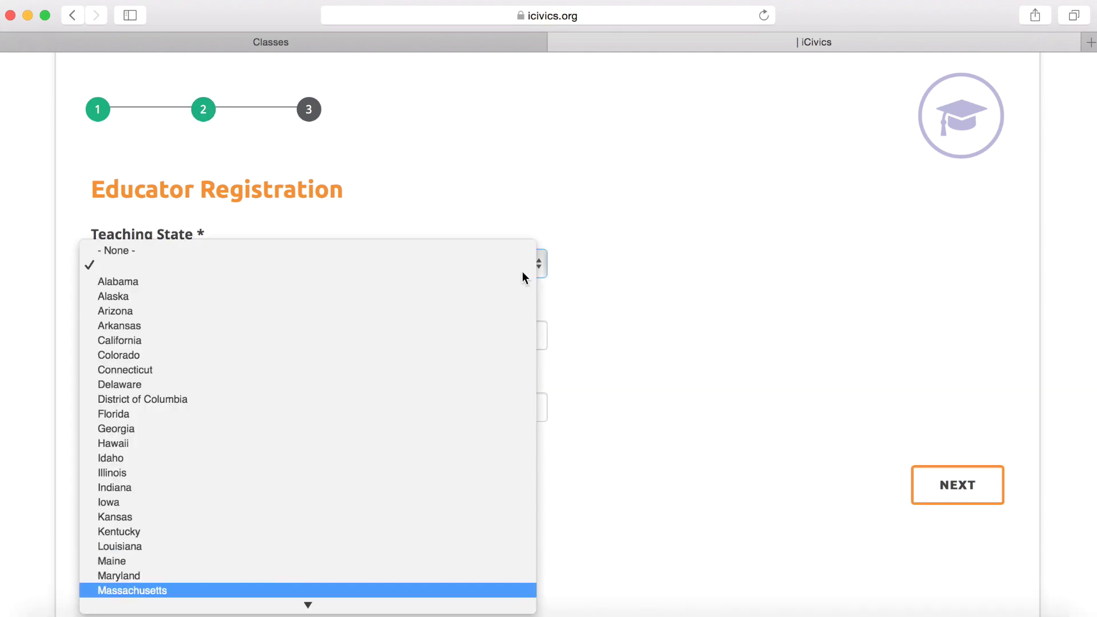
key("Return")
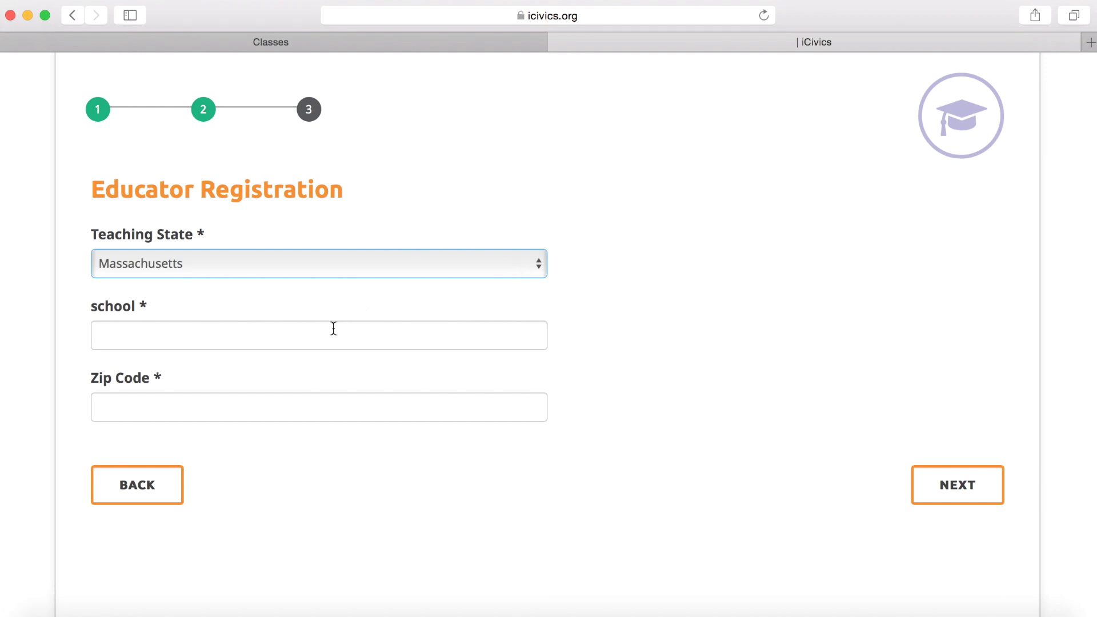
left_click(333, 328)
type("iCivics, Inc")
key("Tab")
type("02141")
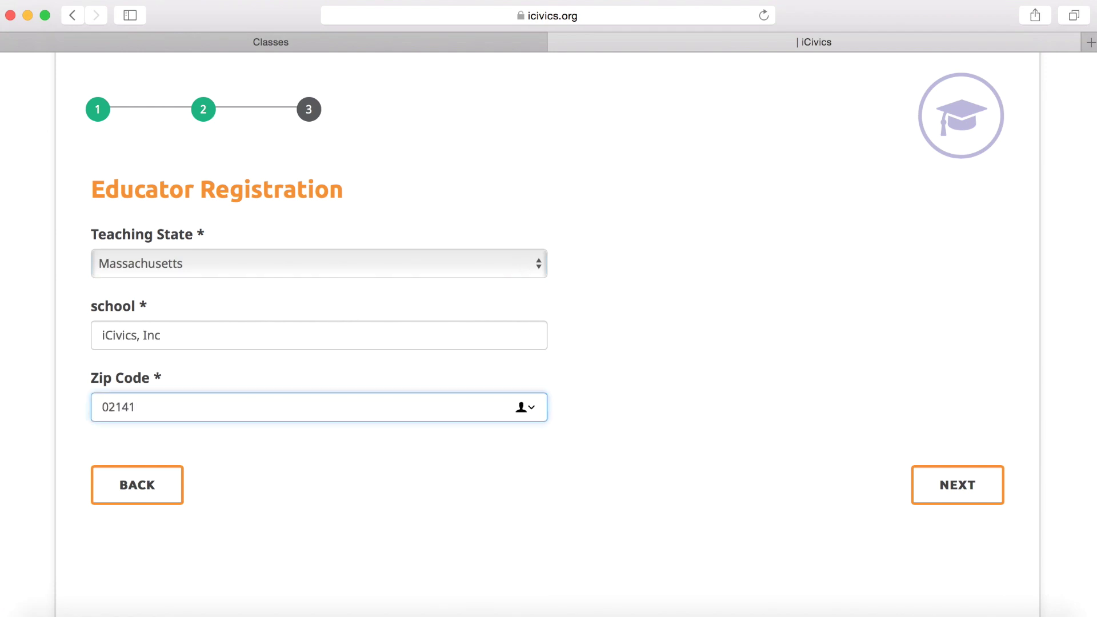
left_click(955, 498)
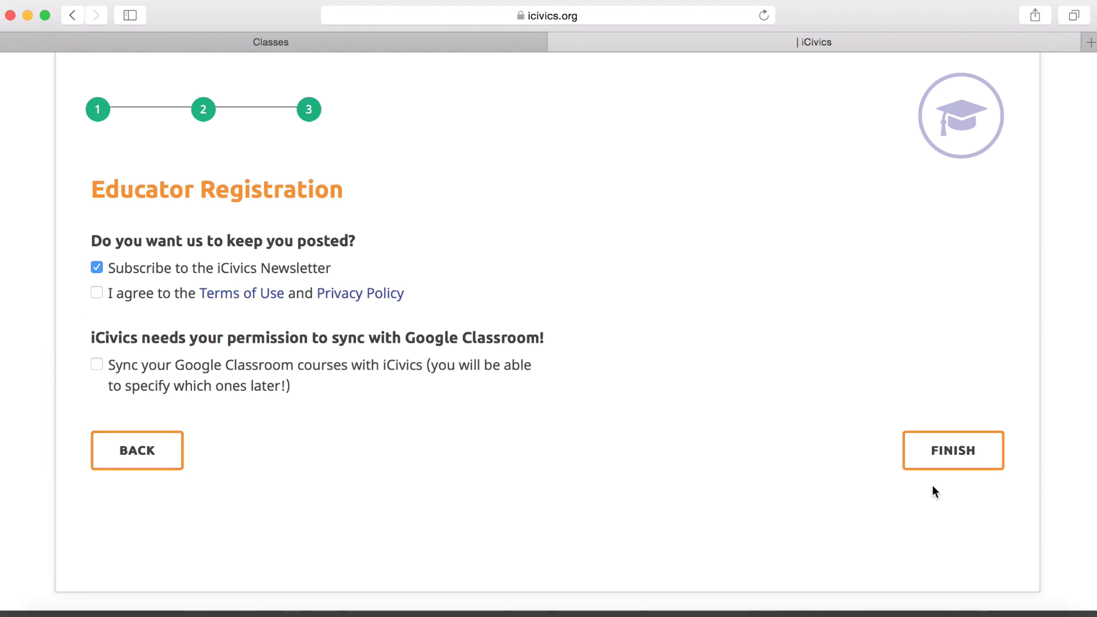
Accept the terms, allow Google Classroom sync, finish registration and authorize the teacher's account.
left_click(98, 294)
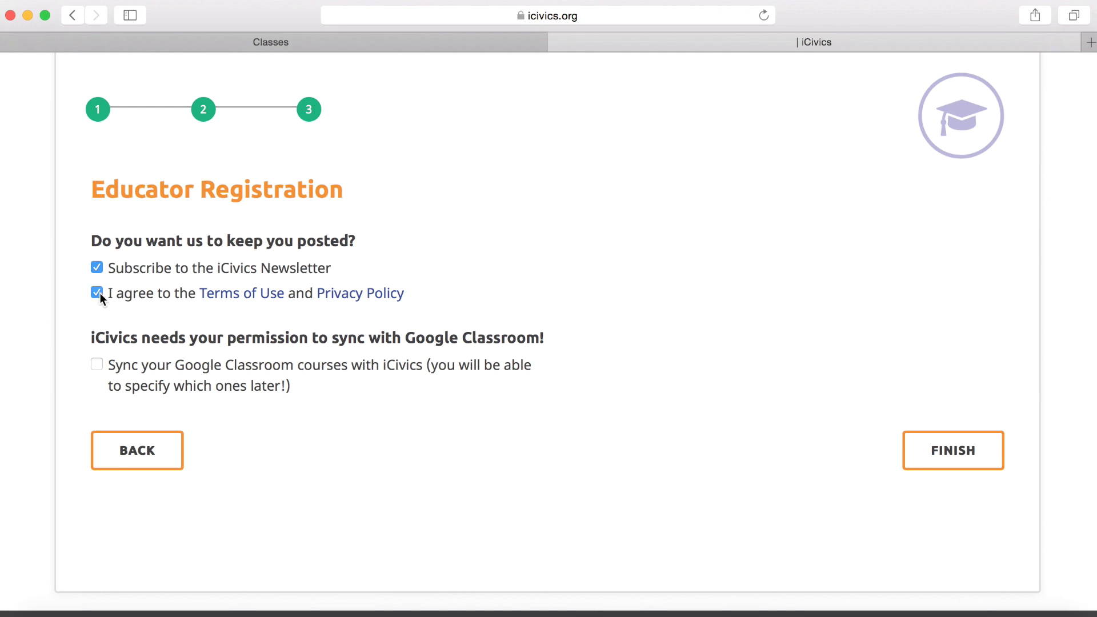
left_click(96, 366)
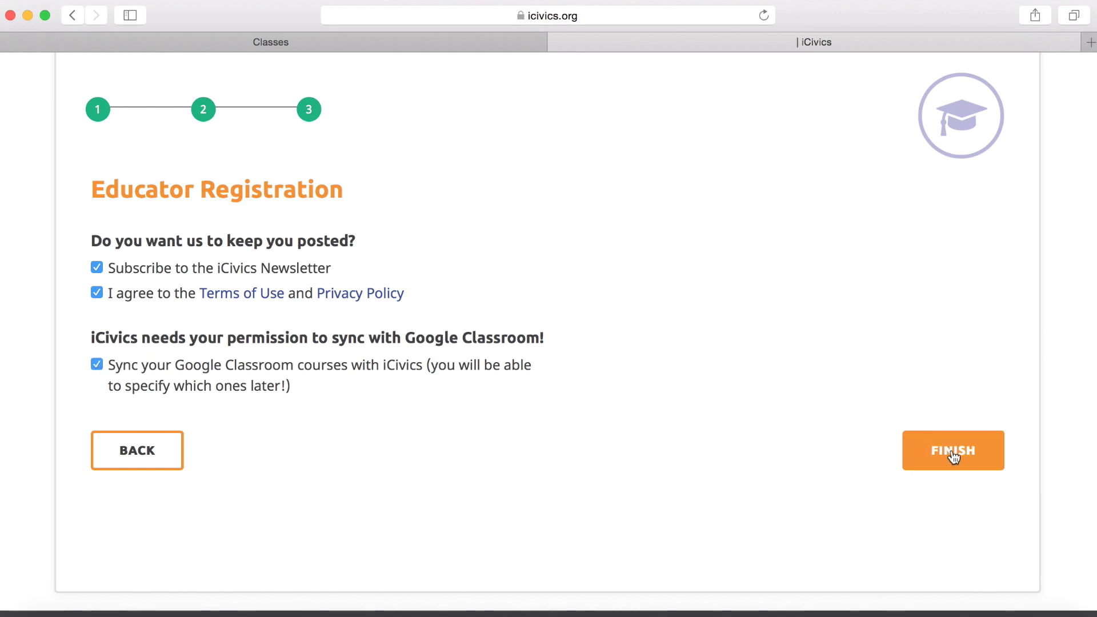
left_click(968, 462)
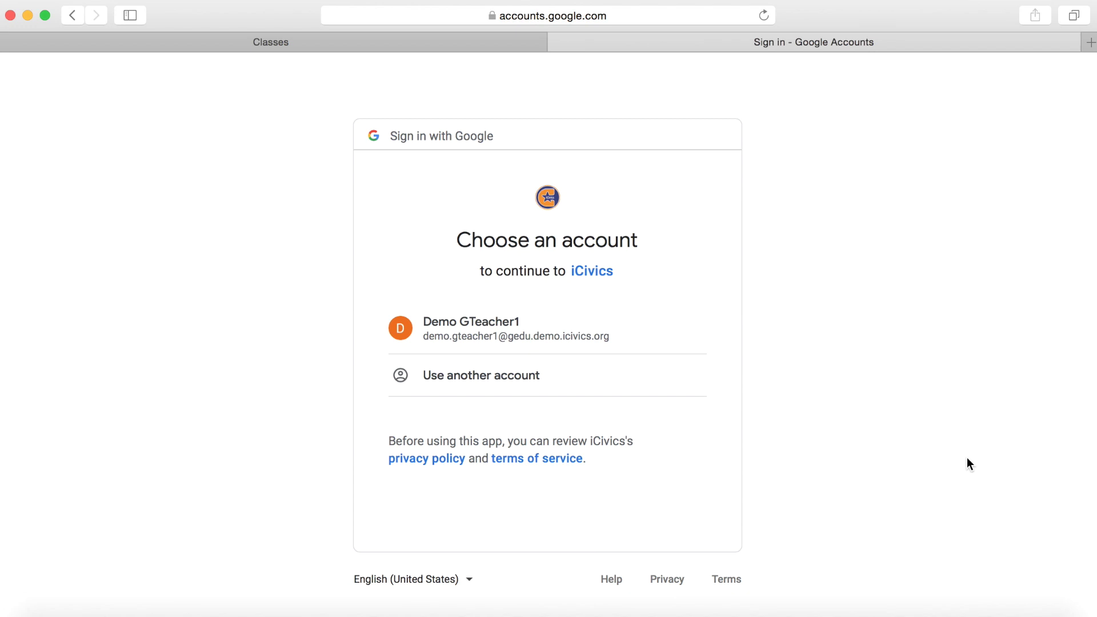
left_click(619, 338)
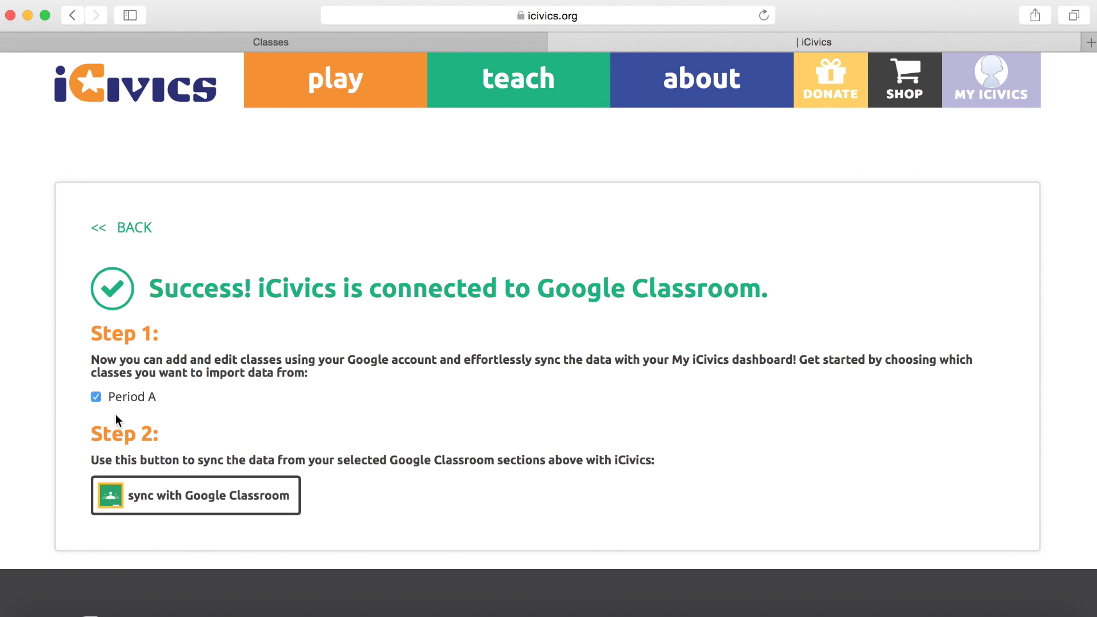
Sync Period A from Google Classroom and open its class page showing 4 students.
left_click(187, 509)
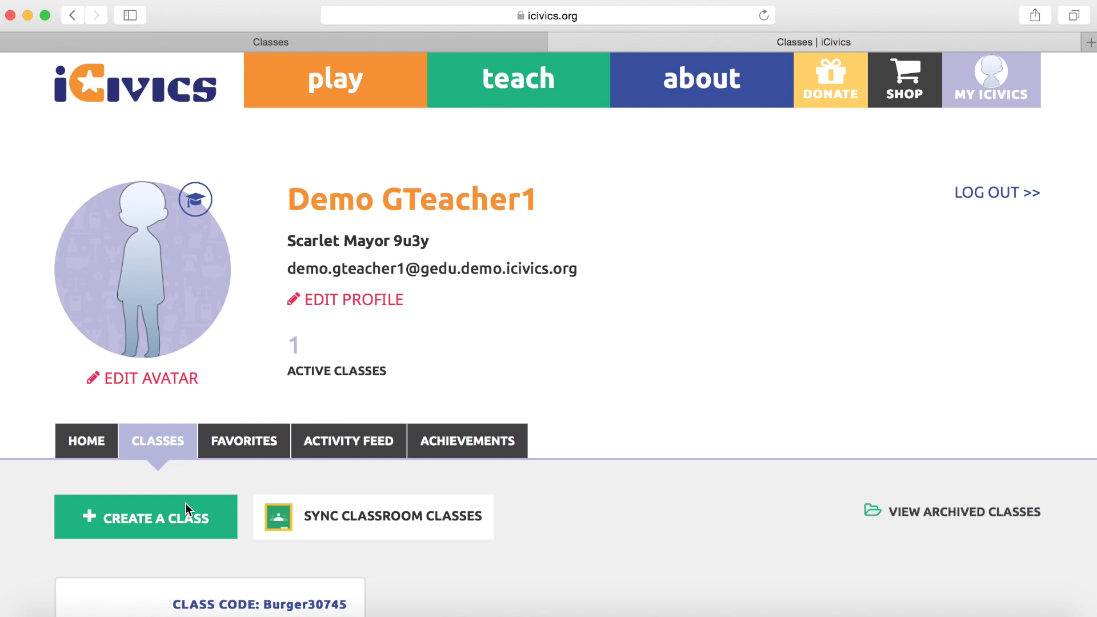
scroll(33, 426, "down", 5)
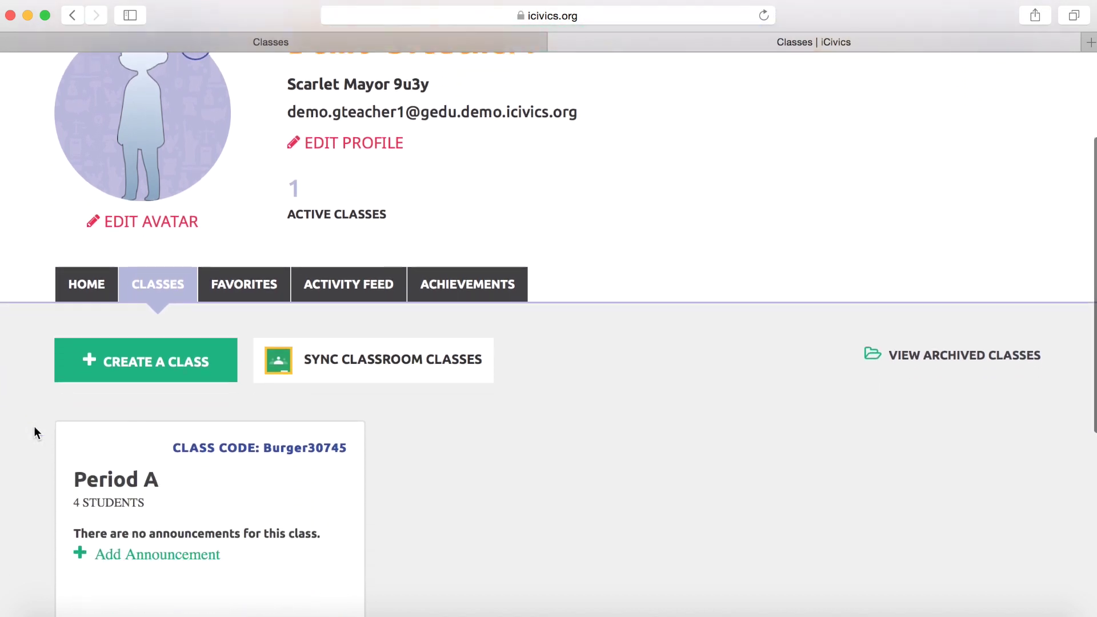
left_click(115, 348)
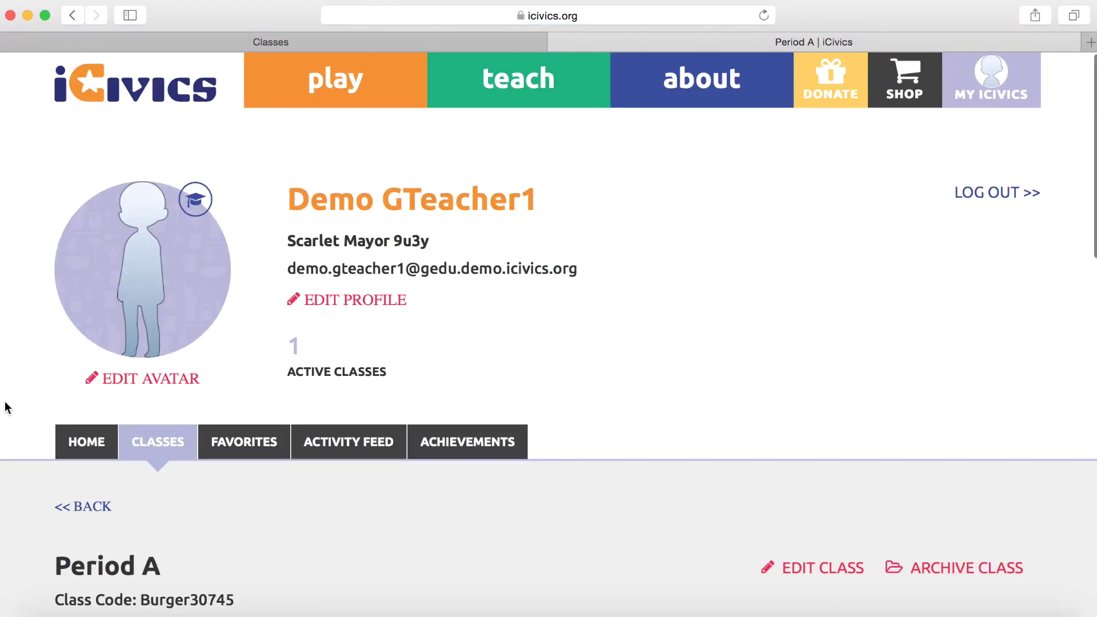
scroll(7, 407, "down", 6)
scroll(7, 407, "down", 7)
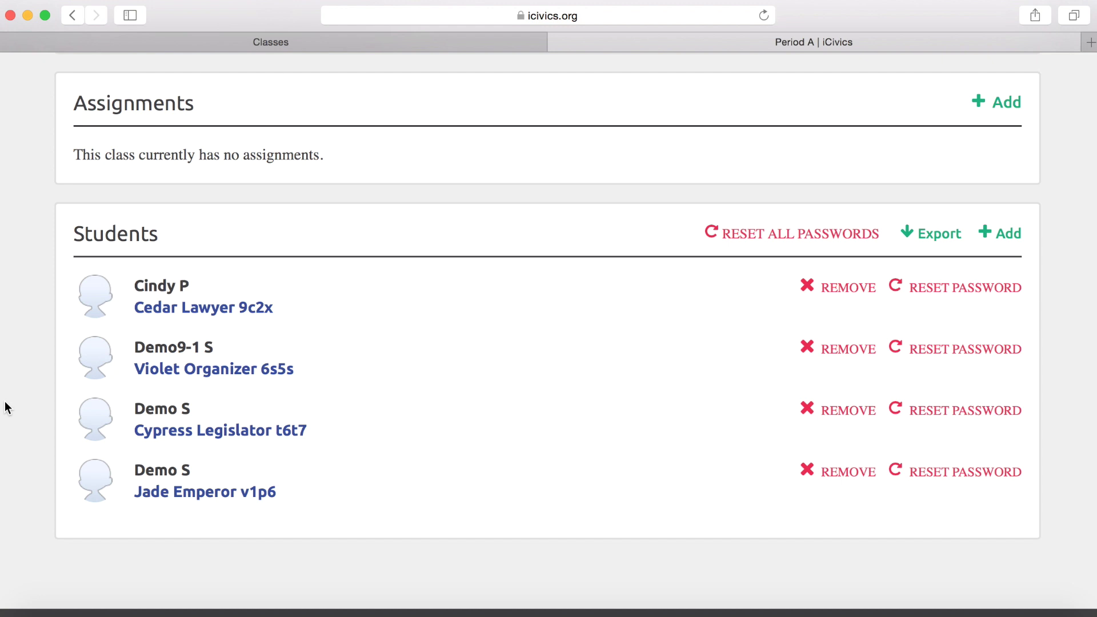
Open the Period A class in Google Classroom and view its People list.
left_click(225, 42)
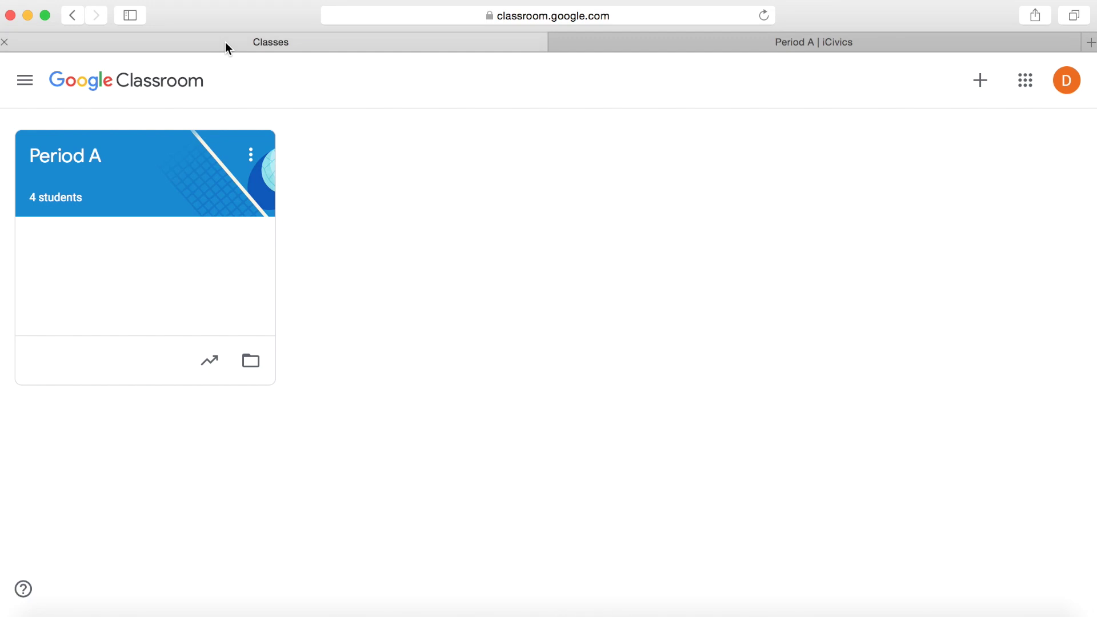
left_click(98, 177)
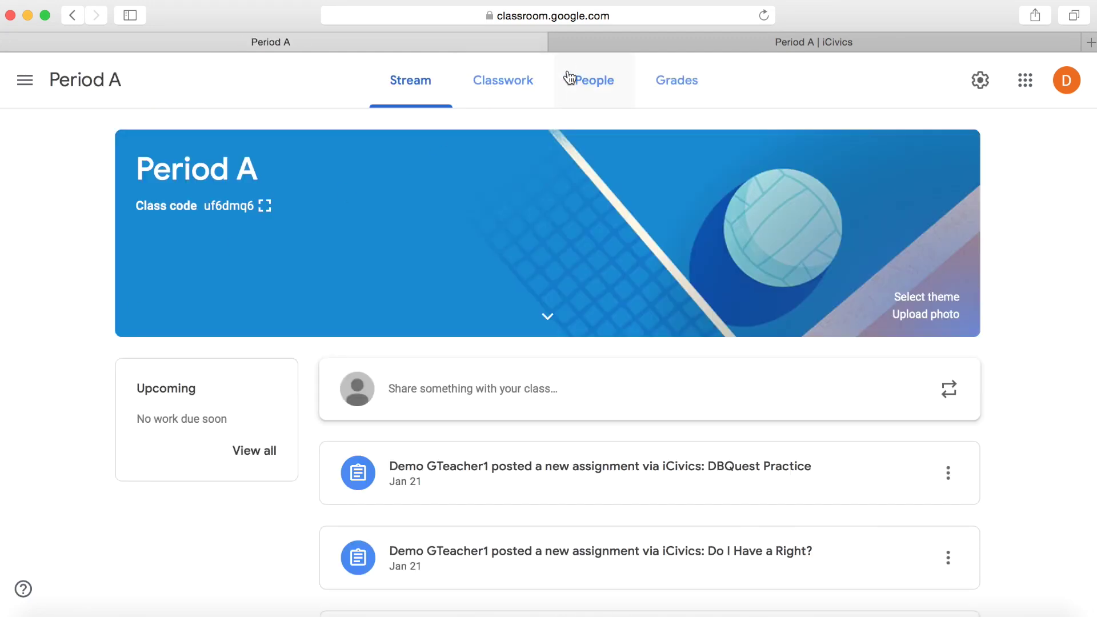
left_click(588, 81)
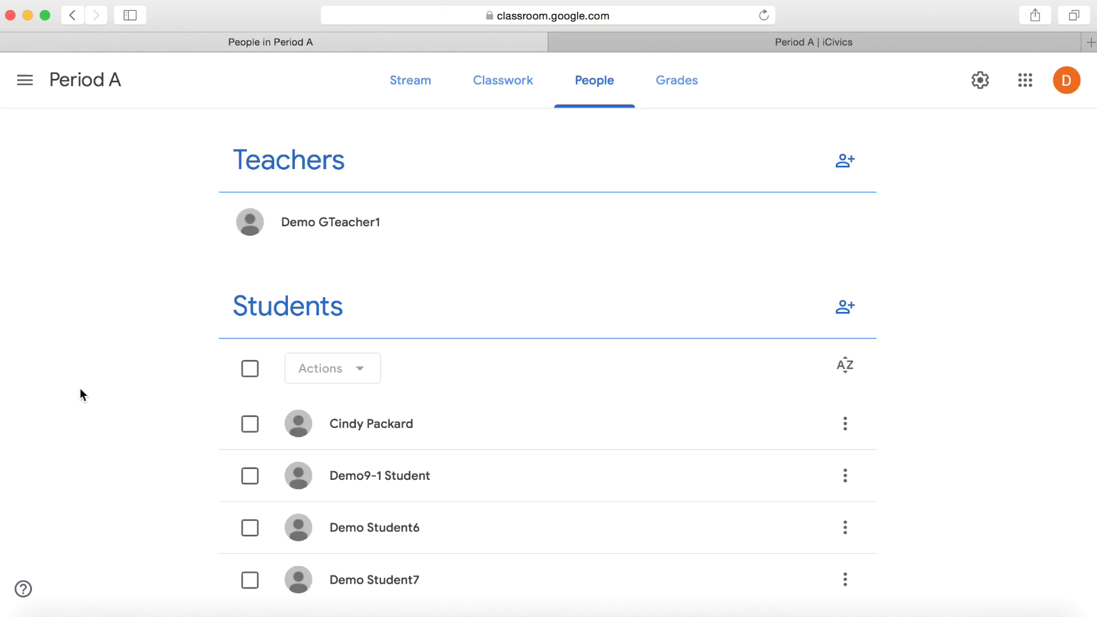
scroll(80, 389, "down", 1)
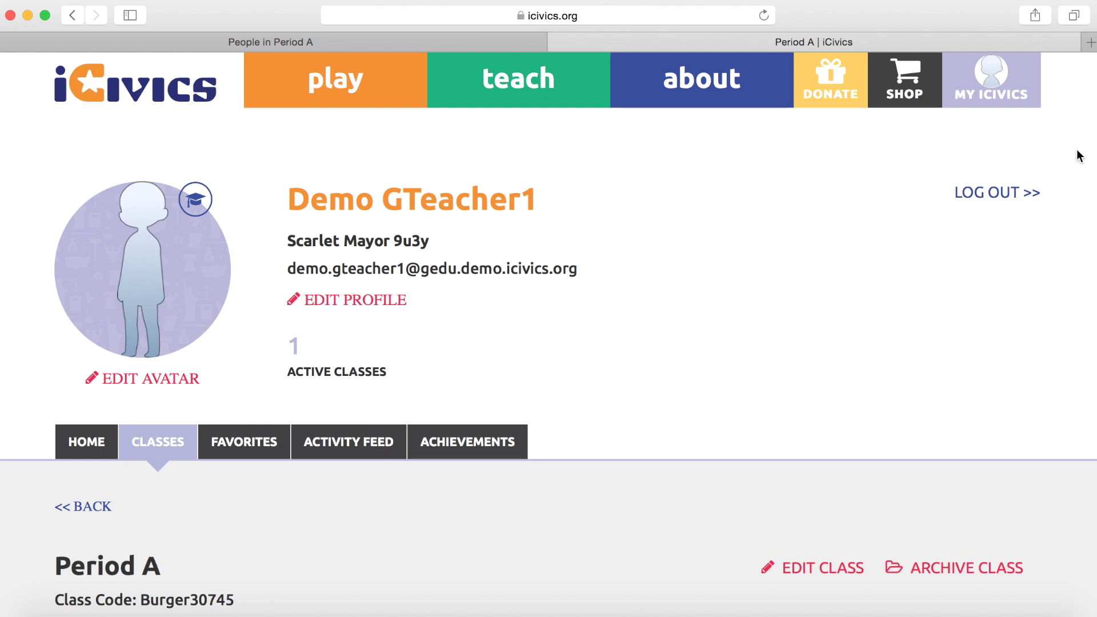
Start a Period A assignment titled 'Do I have a Right? Game', due Feb 18 2020, with Do I Have a Right? content.
scroll(1078, 156, "down", 10)
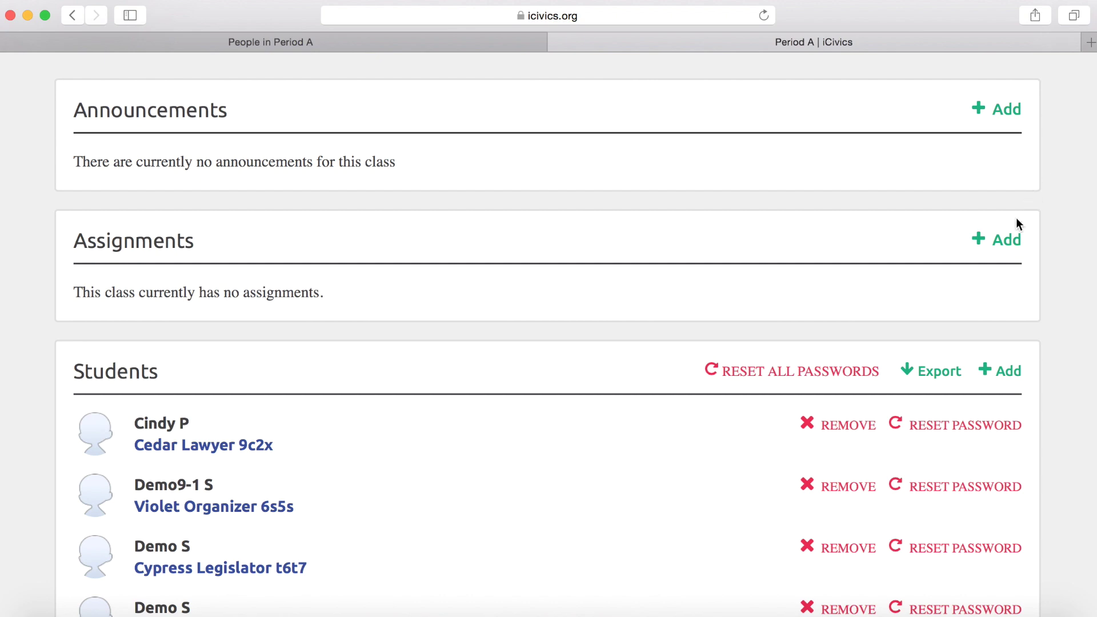
left_click(1007, 242)
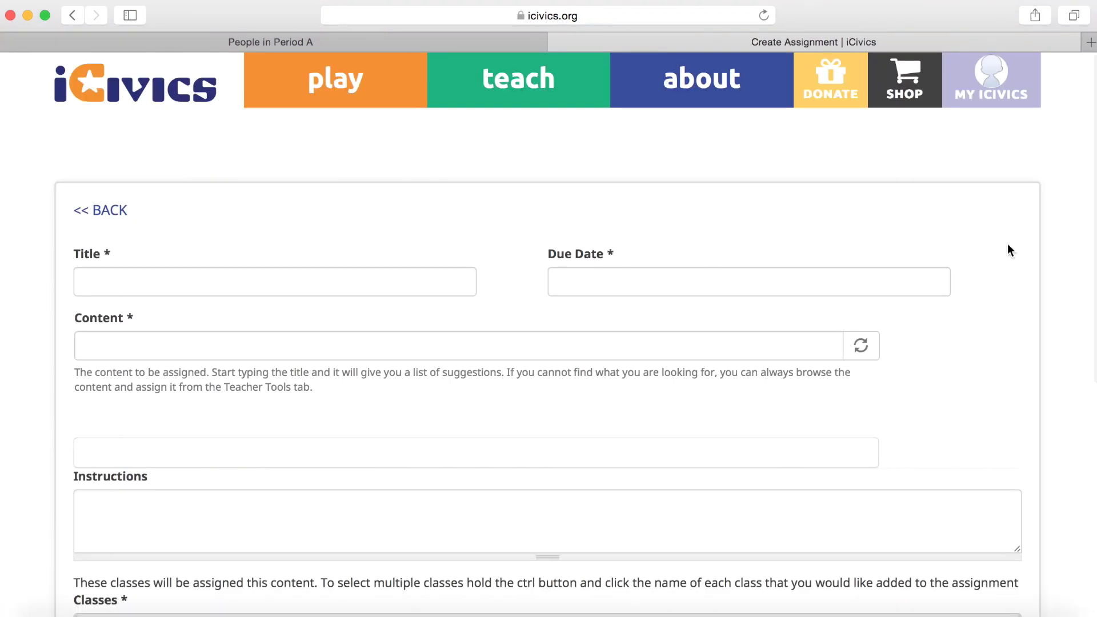
left_click(453, 278)
type("Do I have a Right? Game")
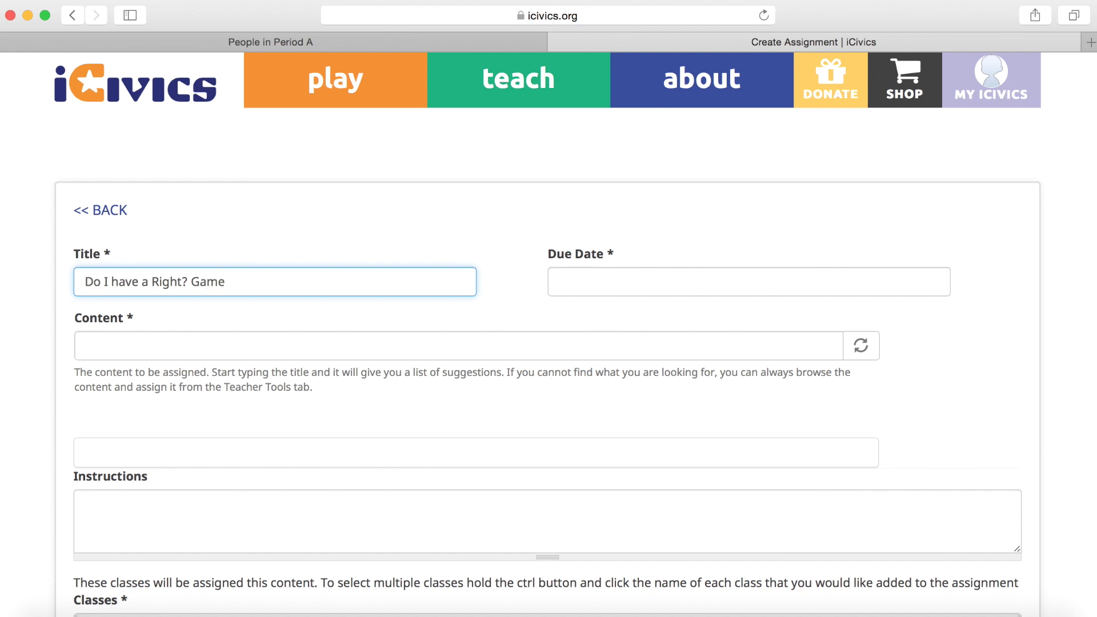
left_click(687, 274)
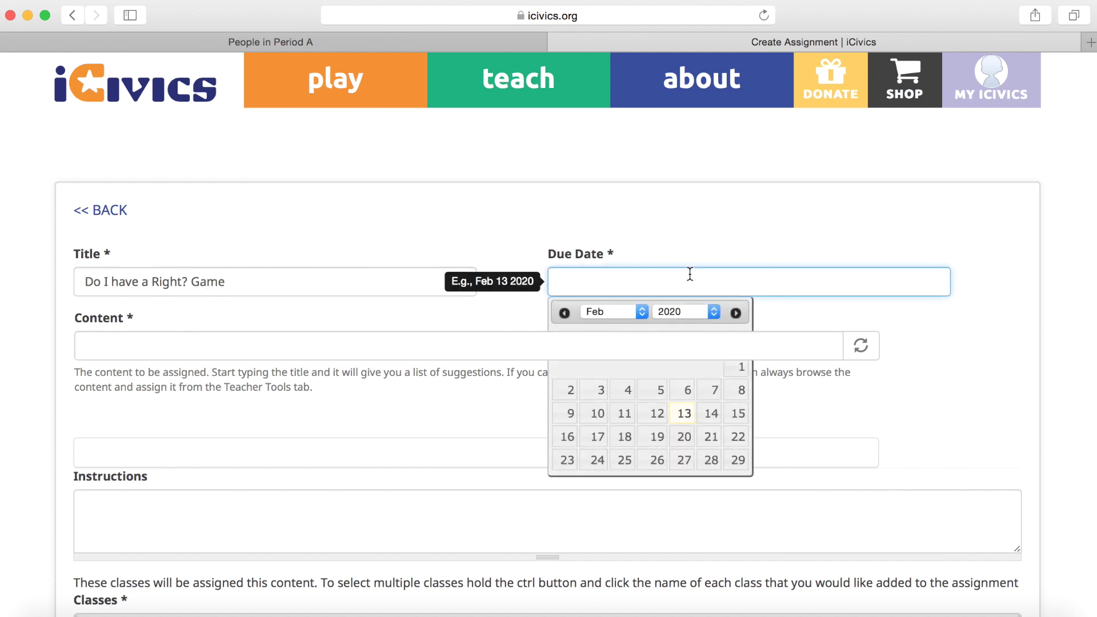
left_click(622, 438)
left_click(451, 353)
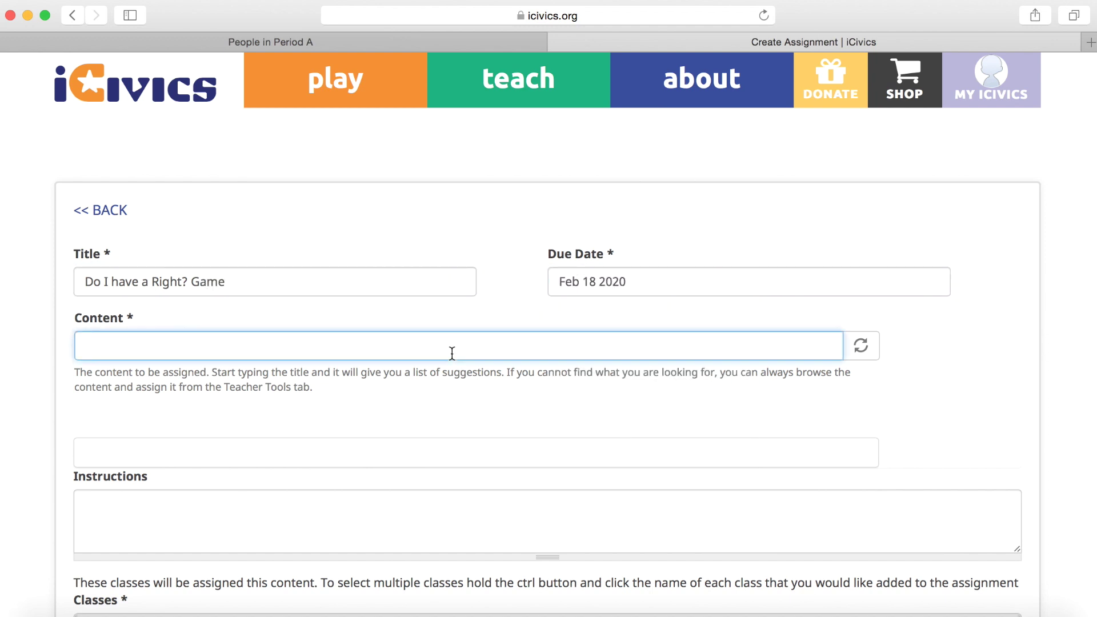
type("do i have")
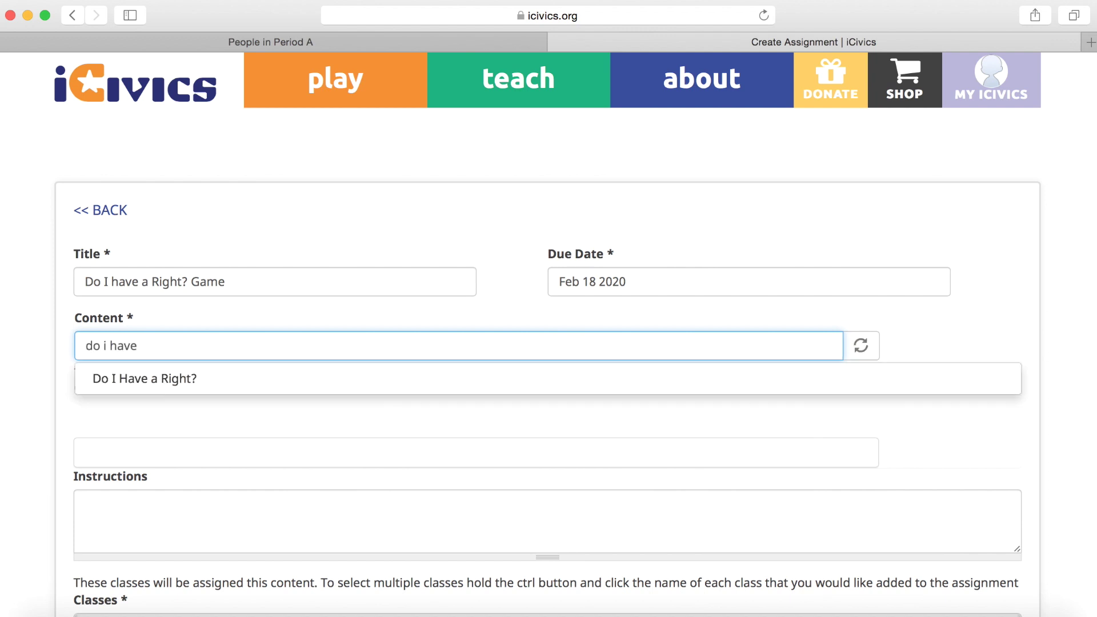
left_click(378, 384)
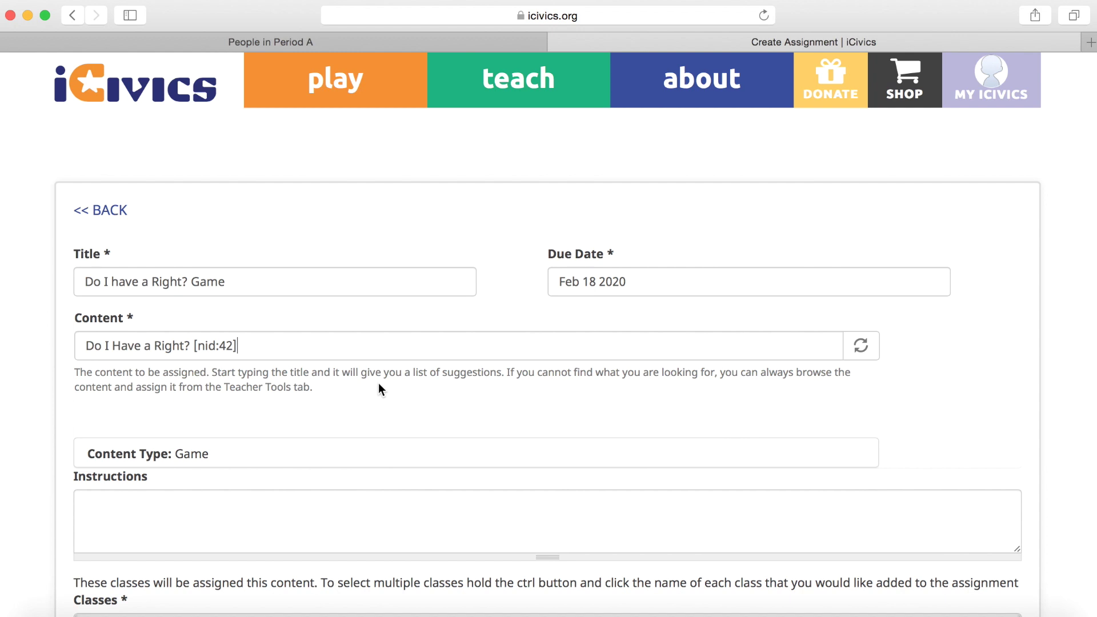
Add the instruction 'Play', enable Google Classroom sync with the teacher's account, and save.
scroll(343, 432, "down", 3)
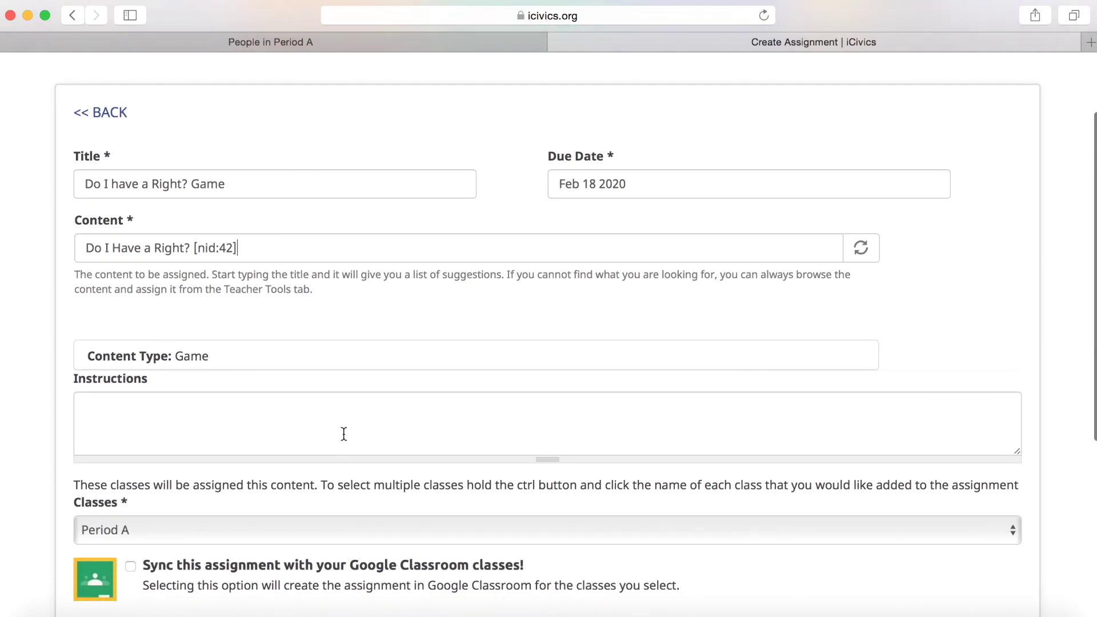
left_click(343, 434)
type("Play!")
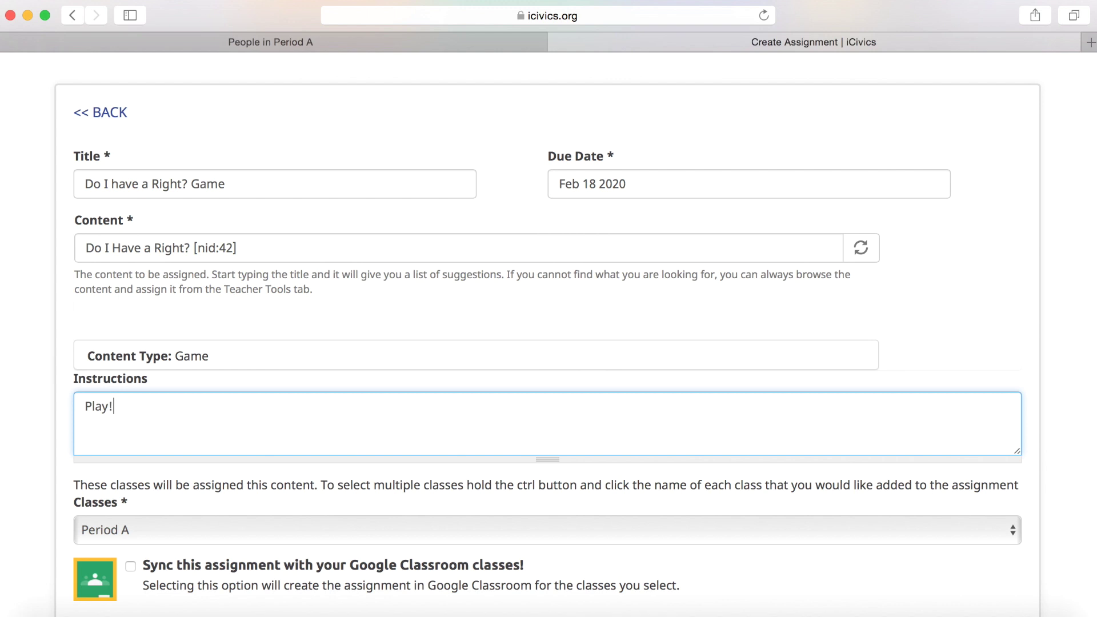
scroll(274, 446, "down", 5)
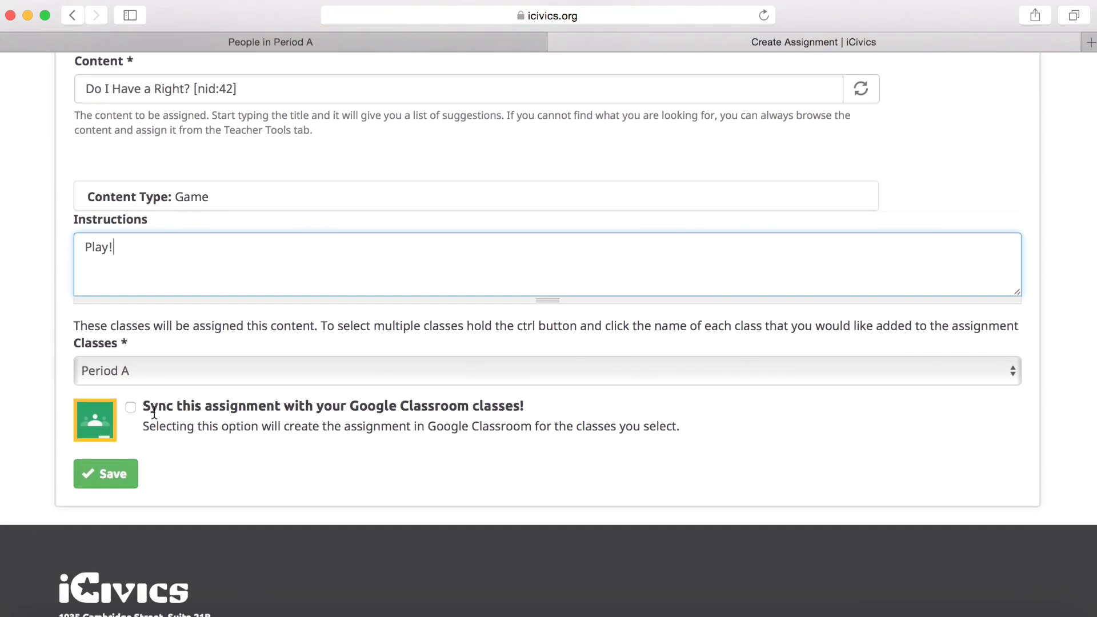
left_click(132, 407)
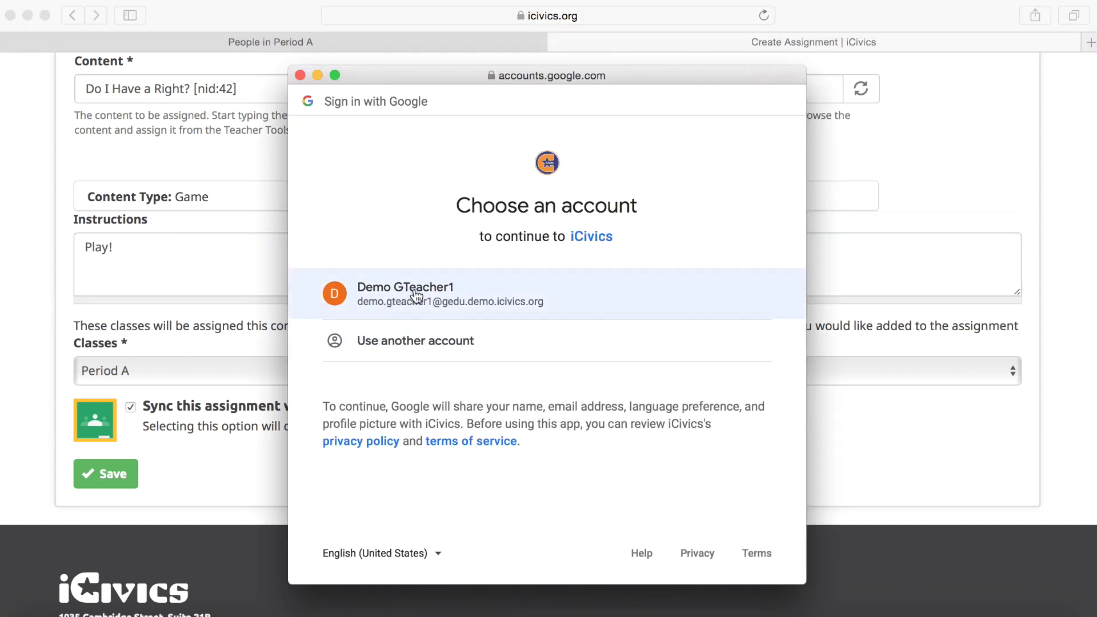
left_click(415, 293)
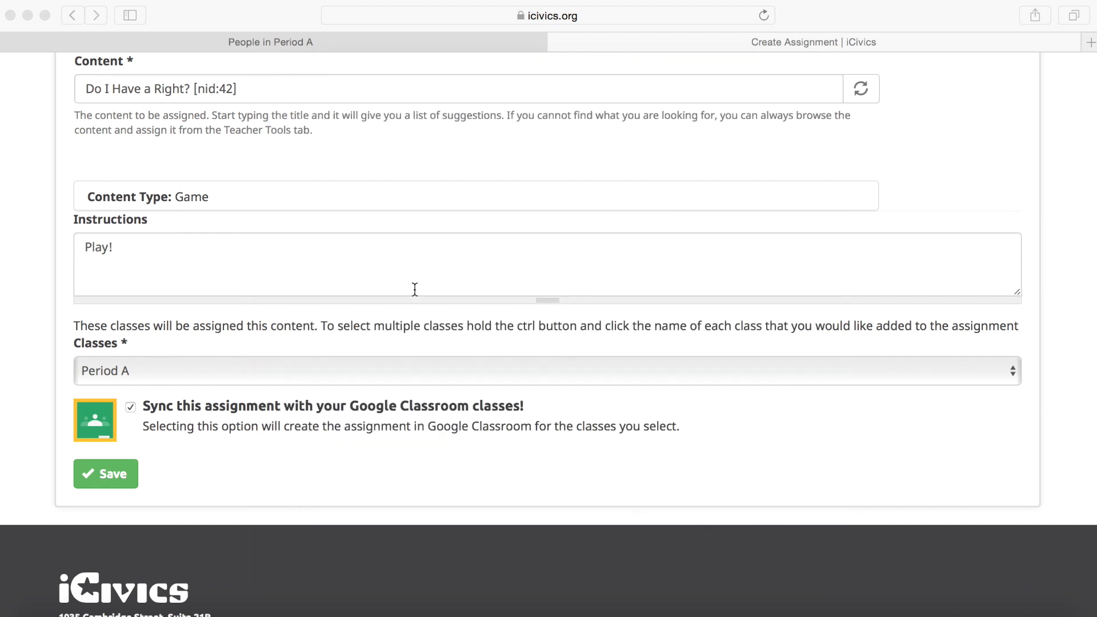
left_click(128, 474)
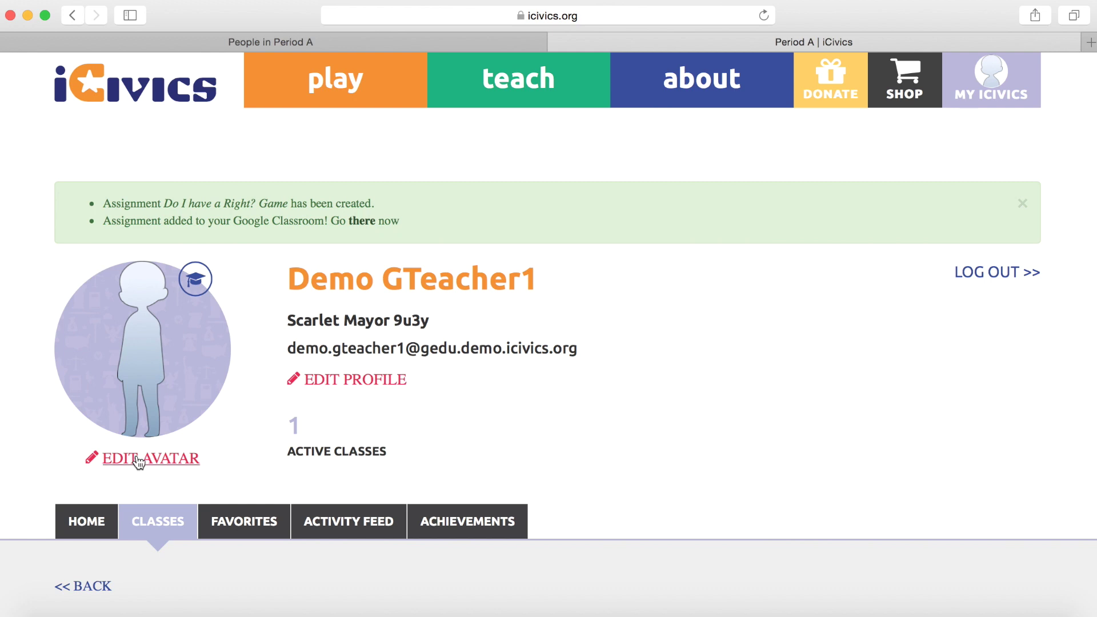
left_click(360, 223)
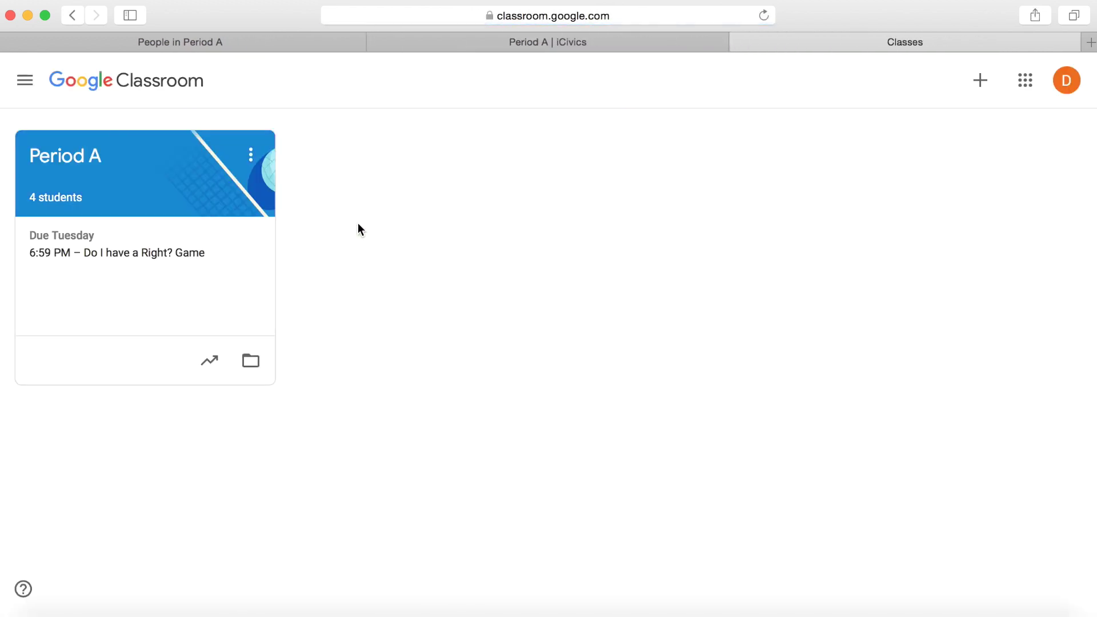
Open the Do I have a Right? Game assignment from the Period A card.
left_click(167, 262)
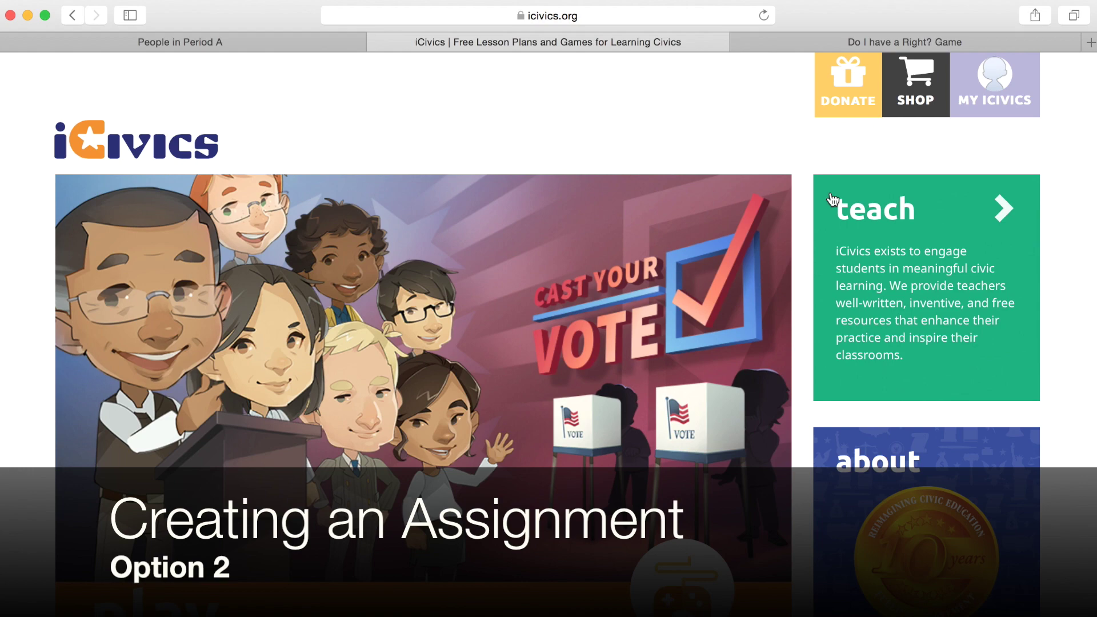
Find America's Founding Preambles in the Road to the Constitution unit and start assigning it.
left_click(832, 199)
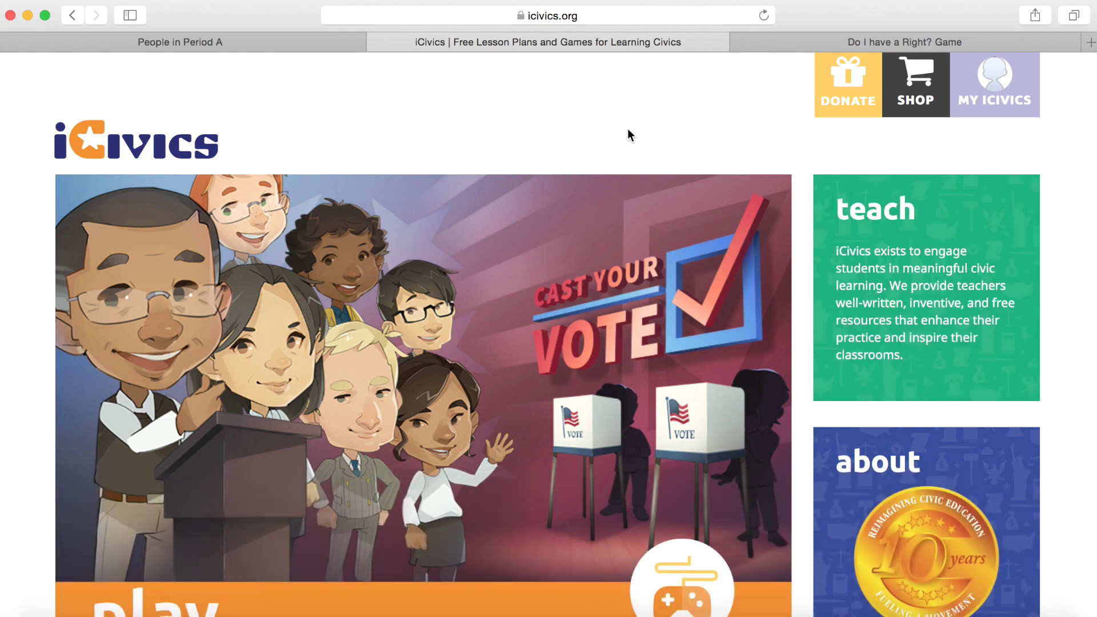
scroll(1065, 402, "down", 10)
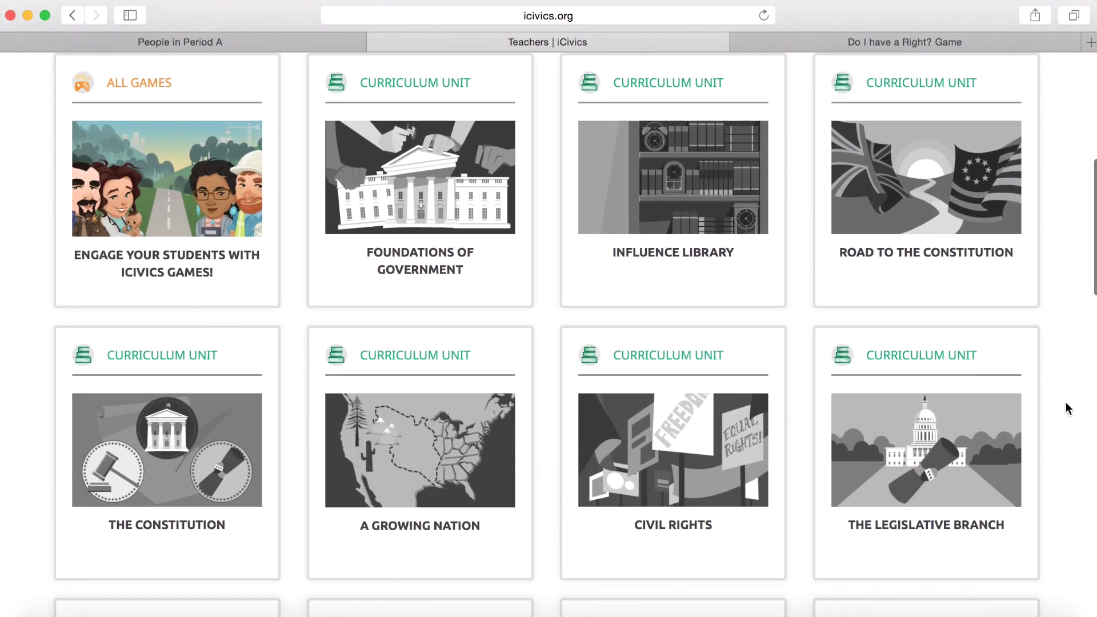
left_click(953, 275)
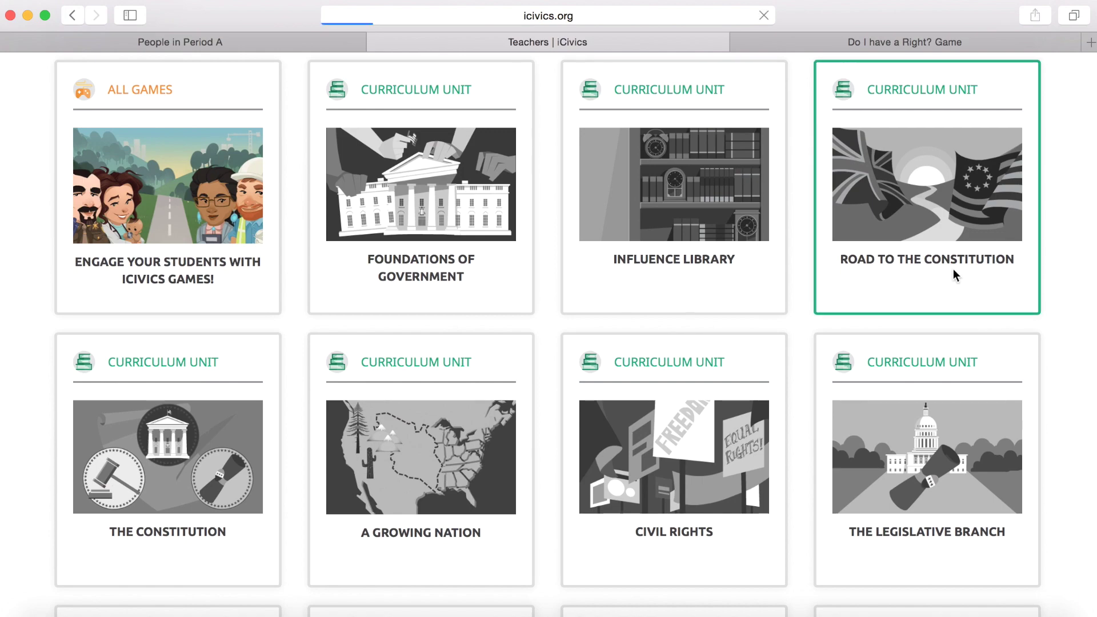
scroll(953, 273, "down", 15)
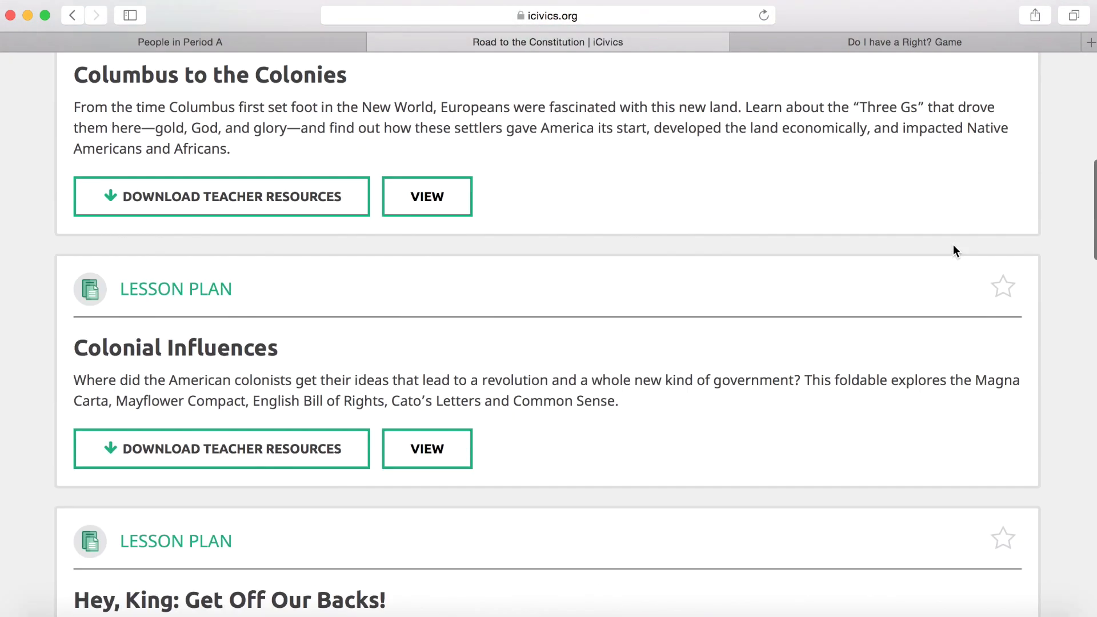
scroll(955, 251, "down", 20)
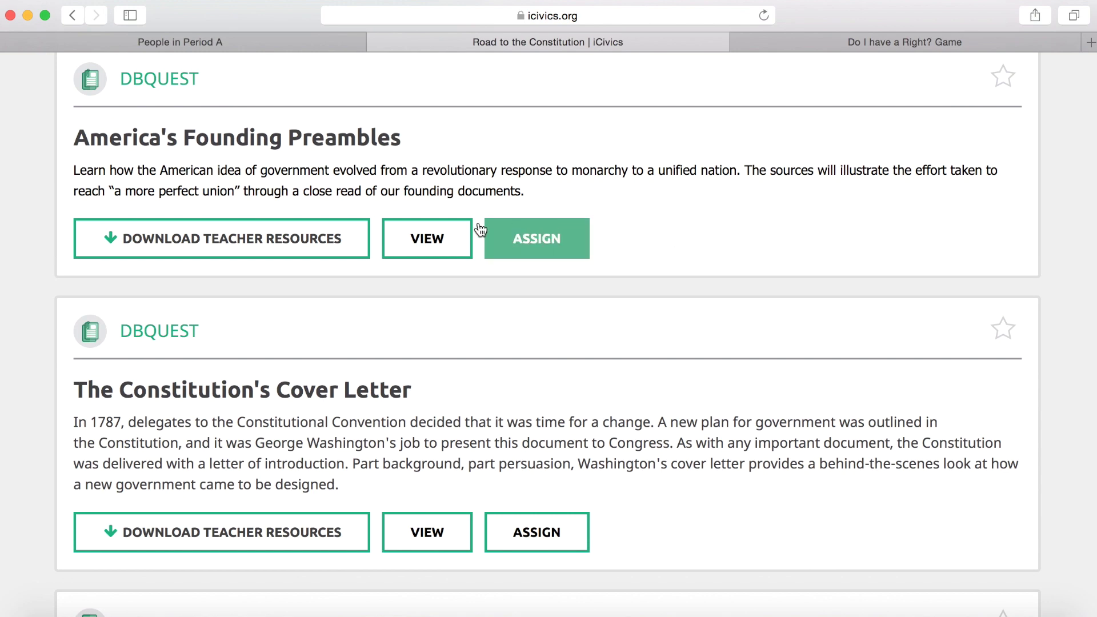
left_click(451, 233)
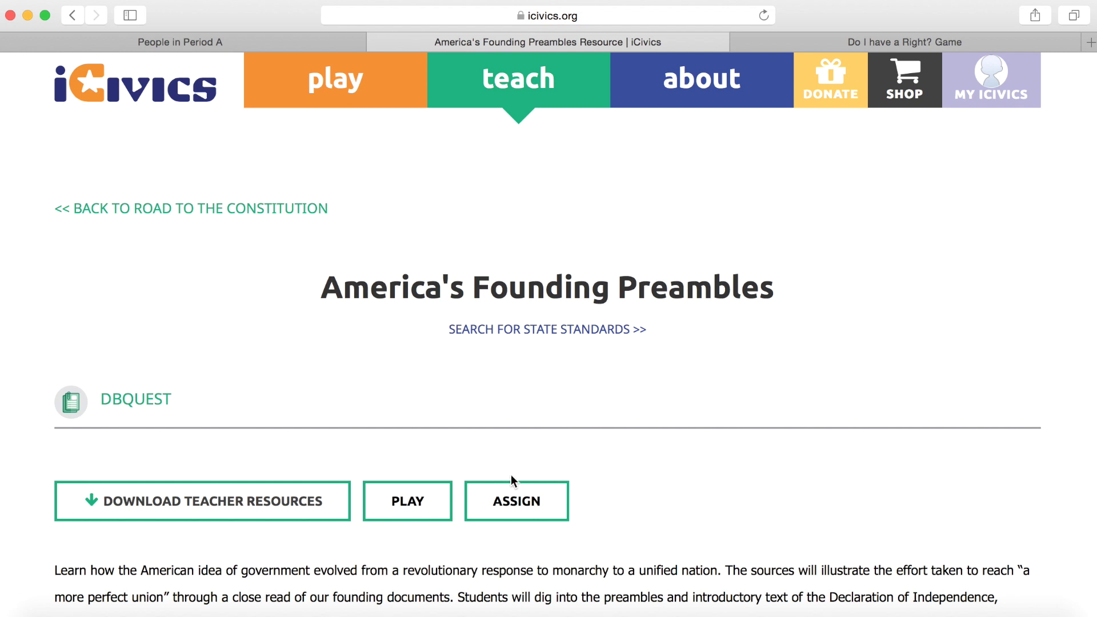
left_click(522, 507)
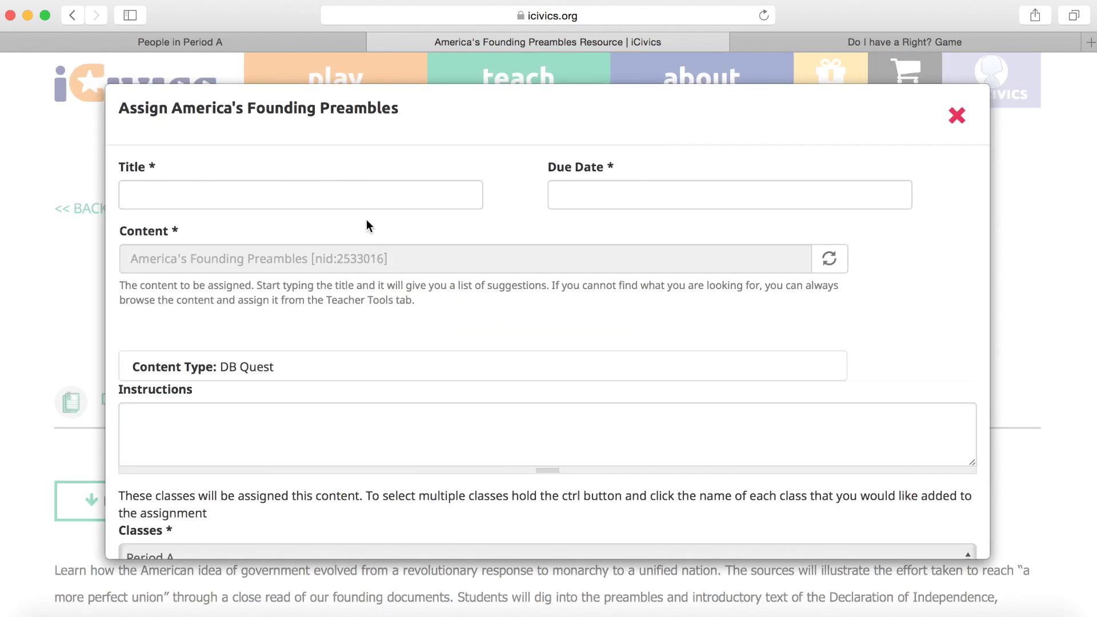
Enter title 'Preambles DBQuest', due date Feb 20 2020, and instructions 'Practice!'.
left_click(362, 200)
type("Preambles DBQuest")
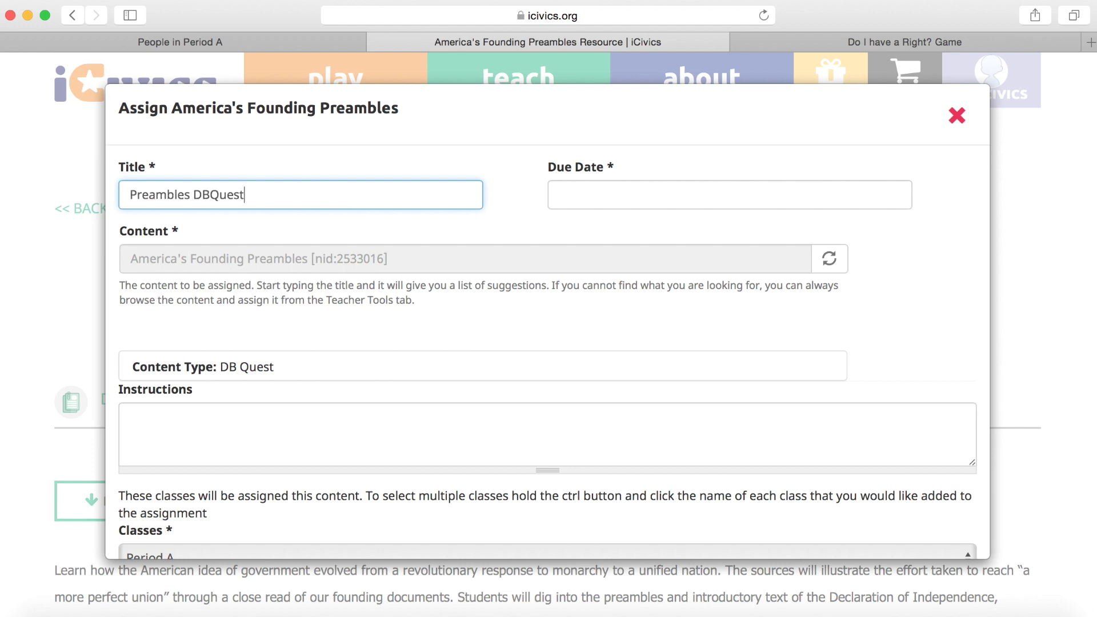
left_click(666, 196)
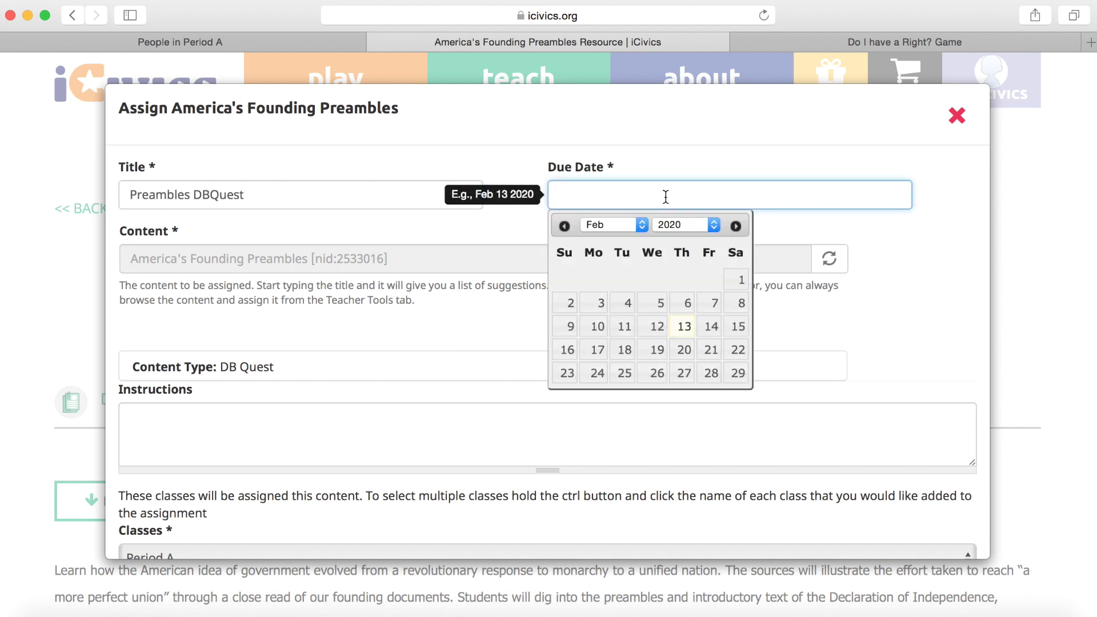
left_click(683, 350)
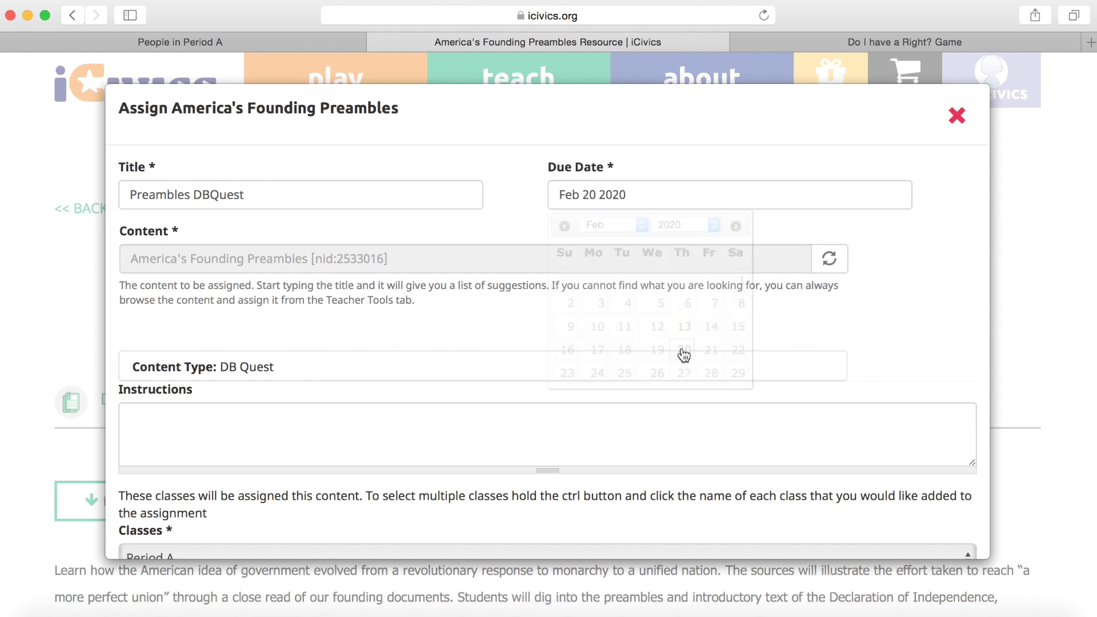
left_click(405, 448)
type("Practice!")
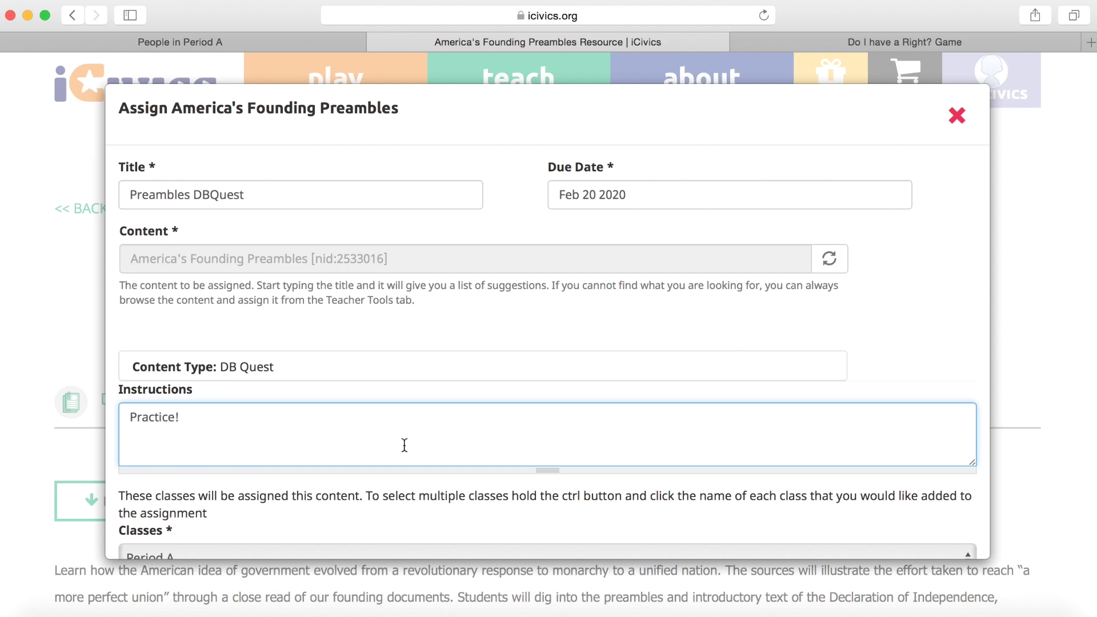
scroll(372, 341, "down", 5)
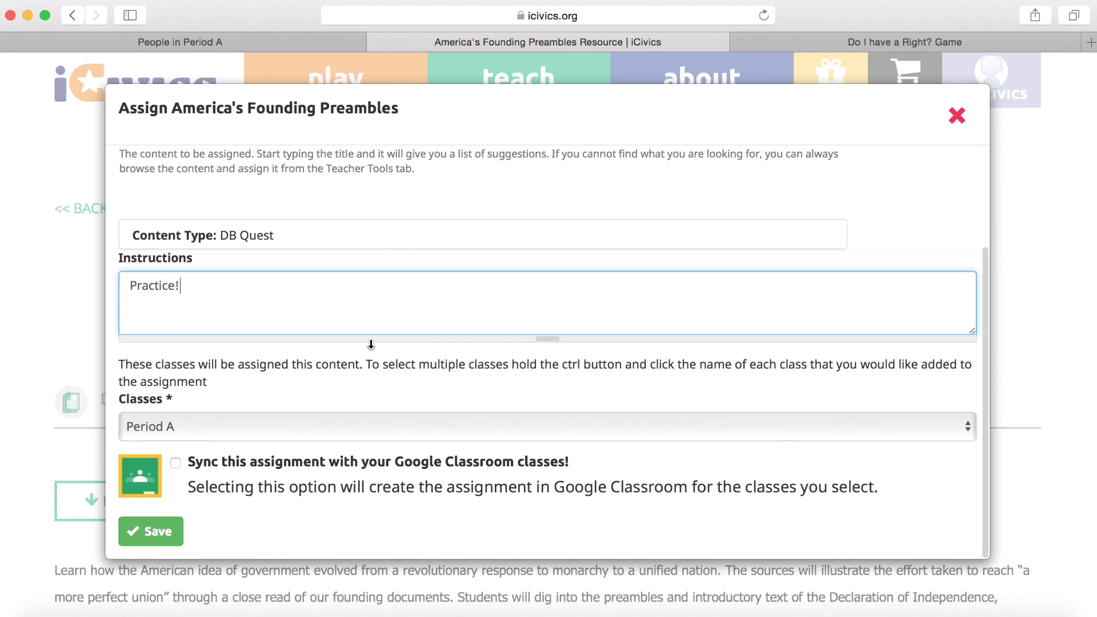
Enable Google Classroom sync with the teacher's Google account, save, and follow the Classroom link.
left_click(176, 463)
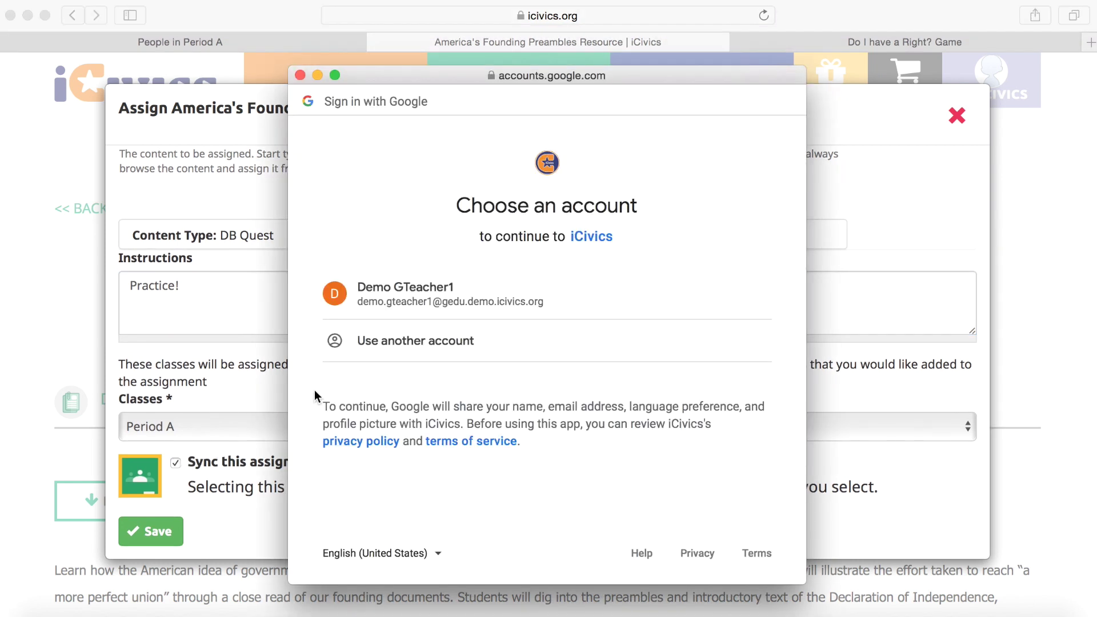
left_click(434, 307)
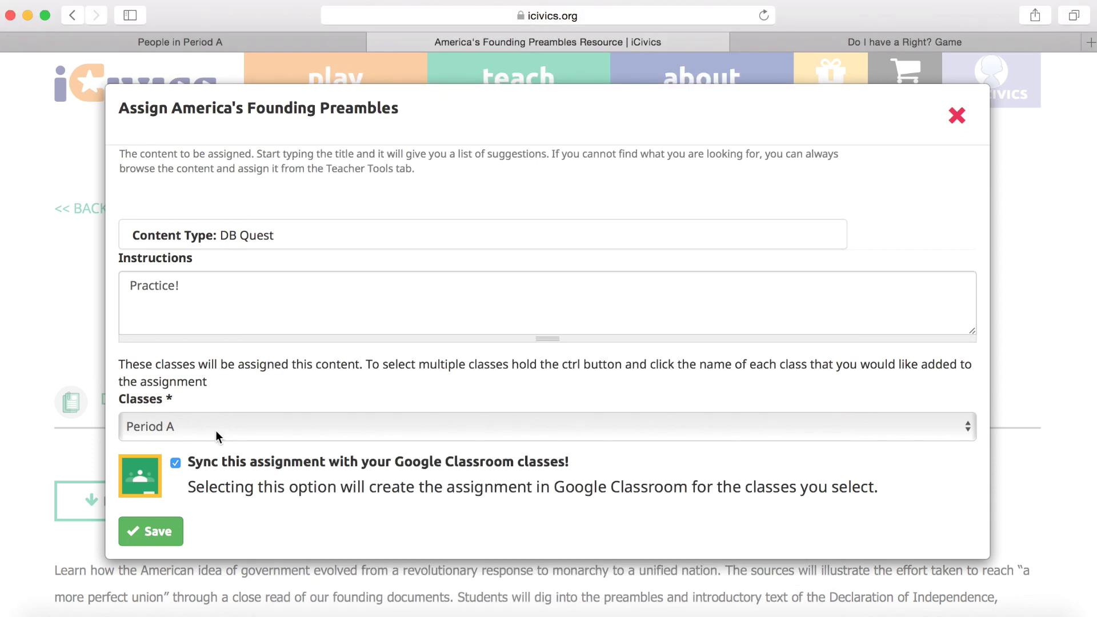
left_click(172, 534)
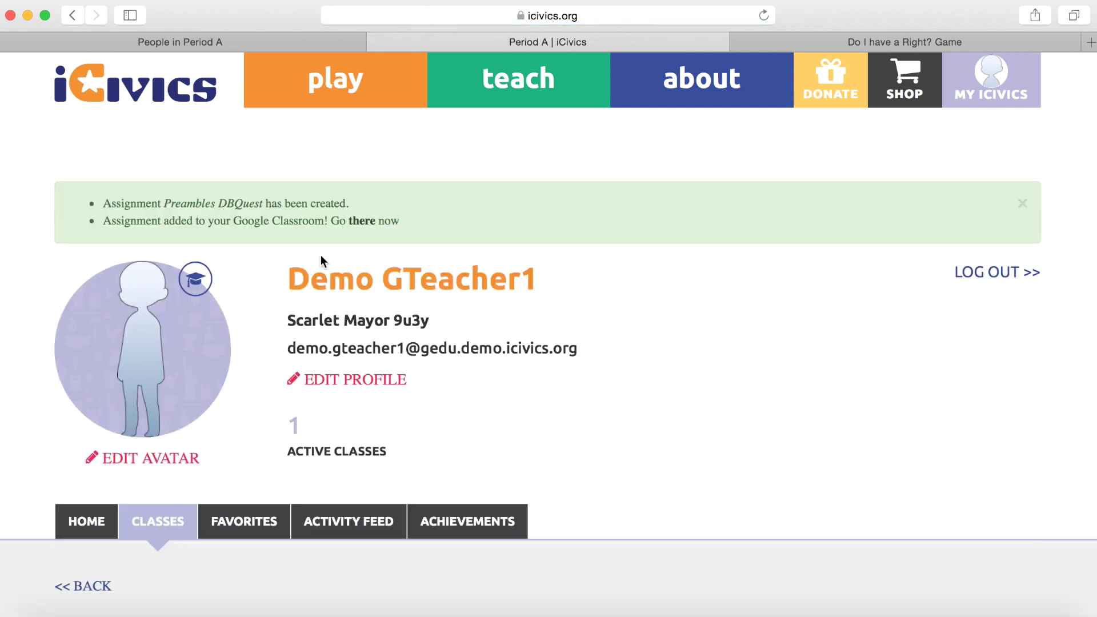
left_click(361, 223)
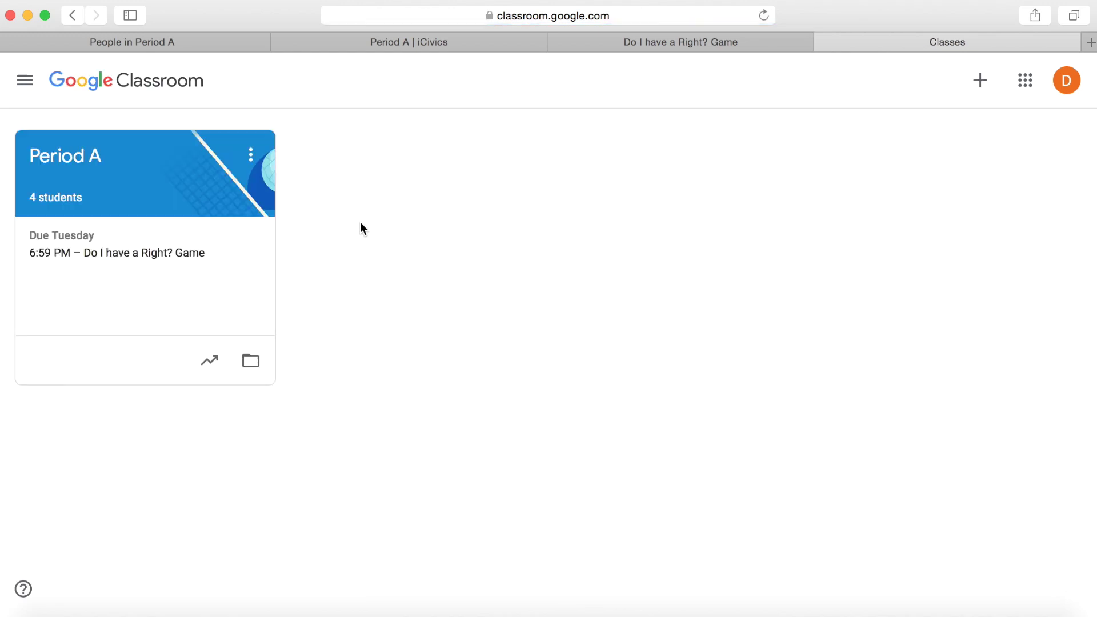
Check the Period A stream and Classwork list in Google Classroom for the new assignment.
left_click(167, 252)
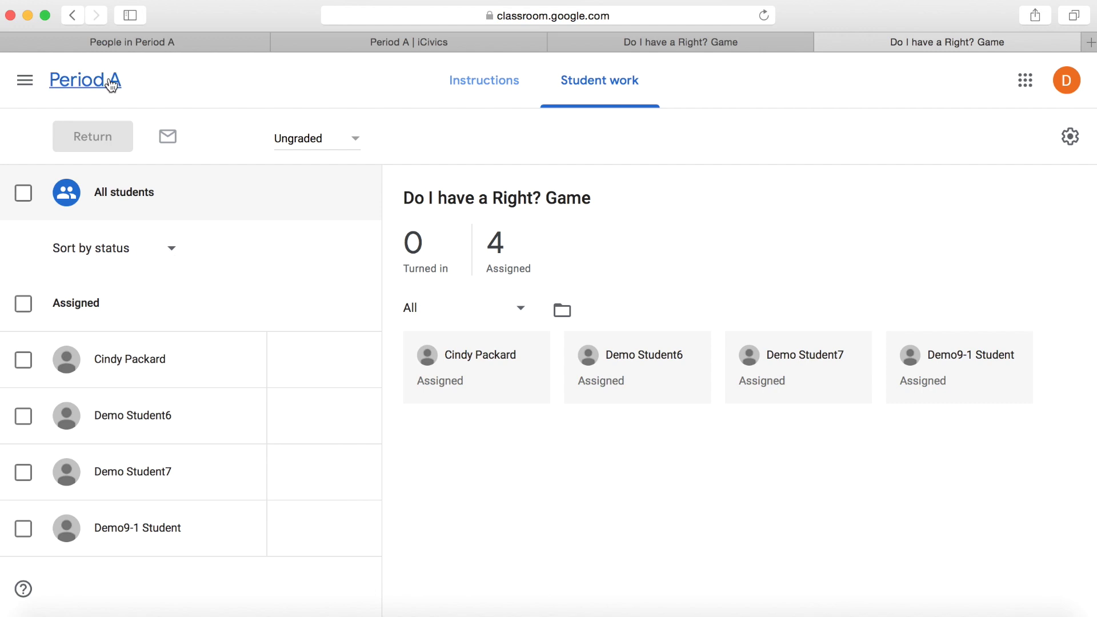
left_click(113, 81)
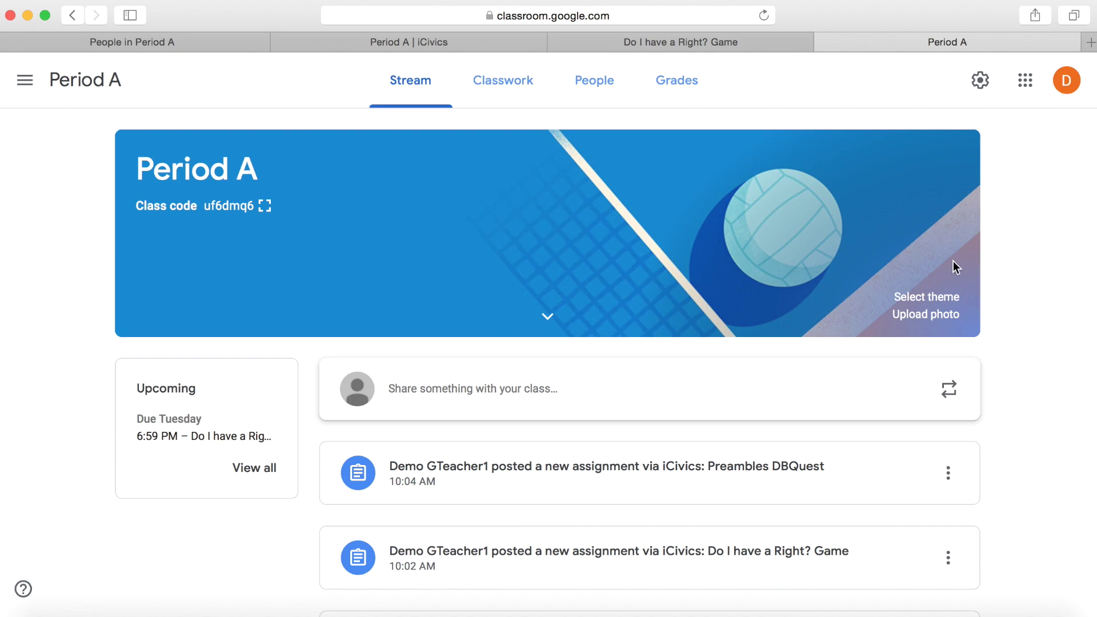
left_click(521, 95)
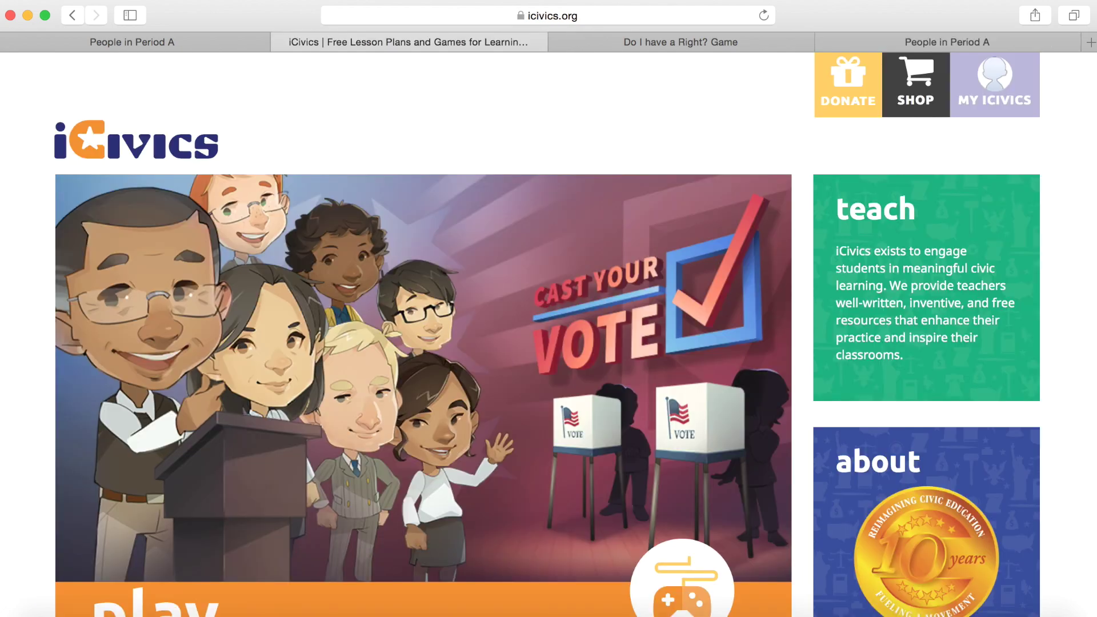
Go from the iCivics profile's Classes list to Period A and scroll to its Assignments panel.
left_click(1007, 113)
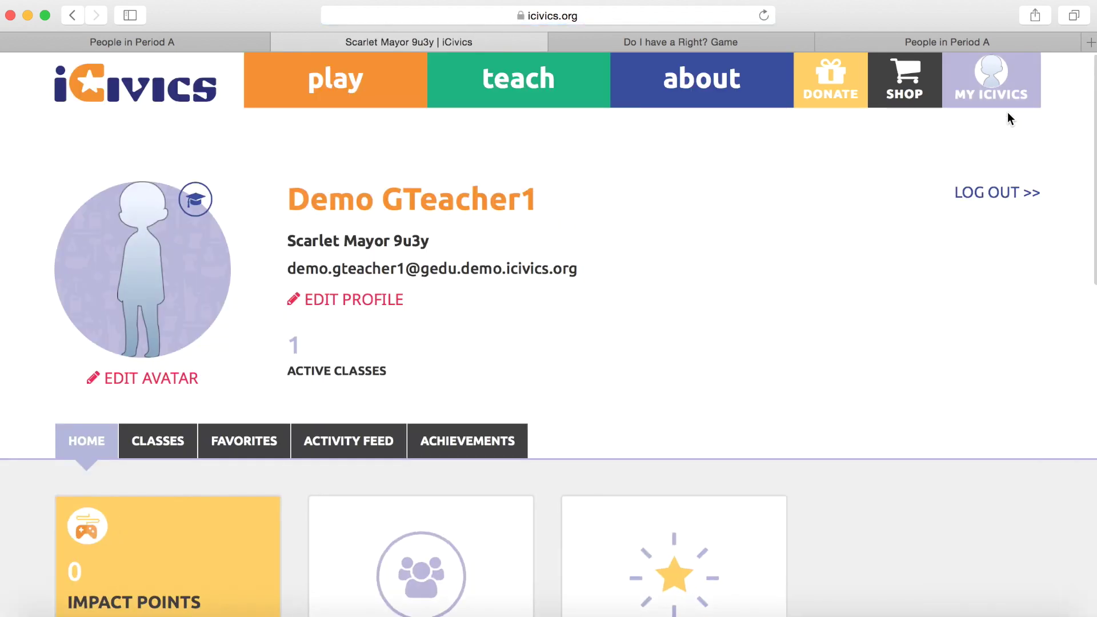
scroll(1008, 114, "down", 3)
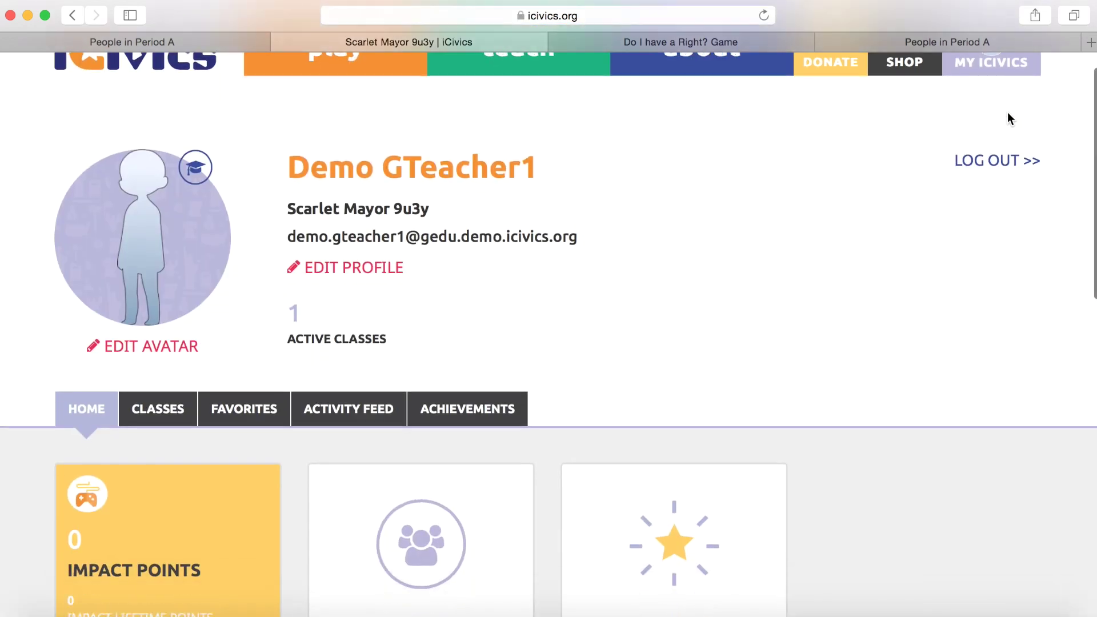
left_click(485, 450)
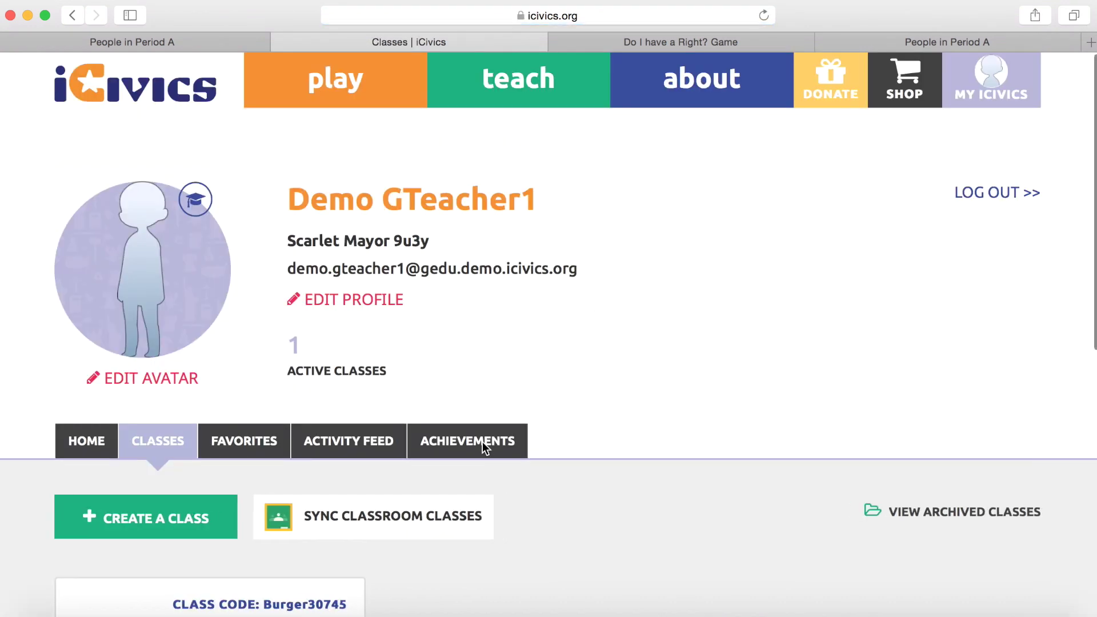
scroll(482, 448, "down", 5)
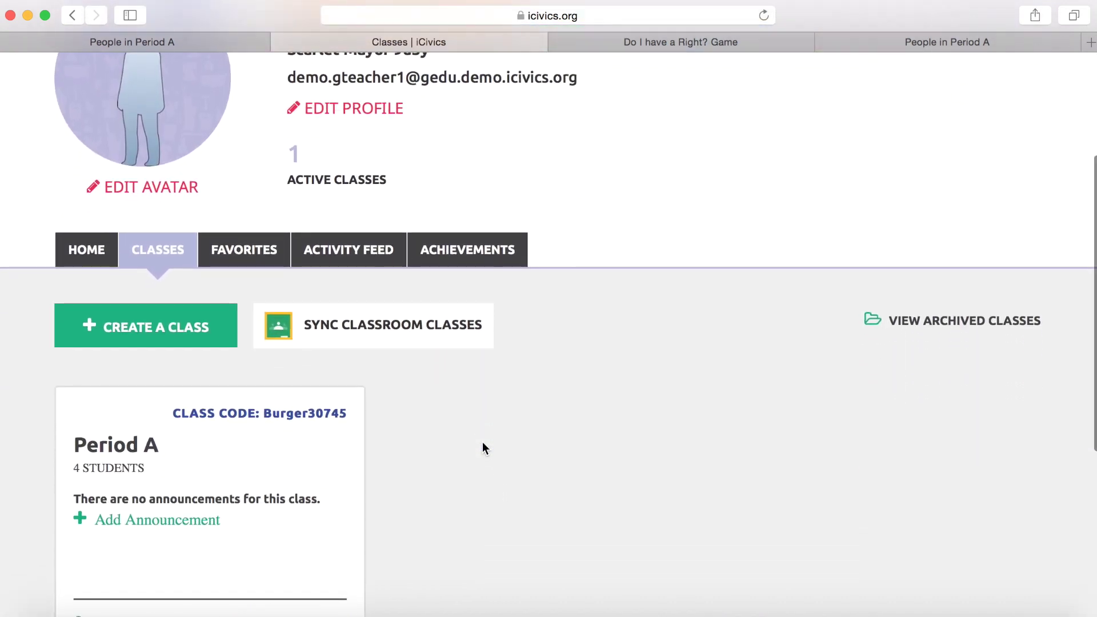
left_click(134, 449)
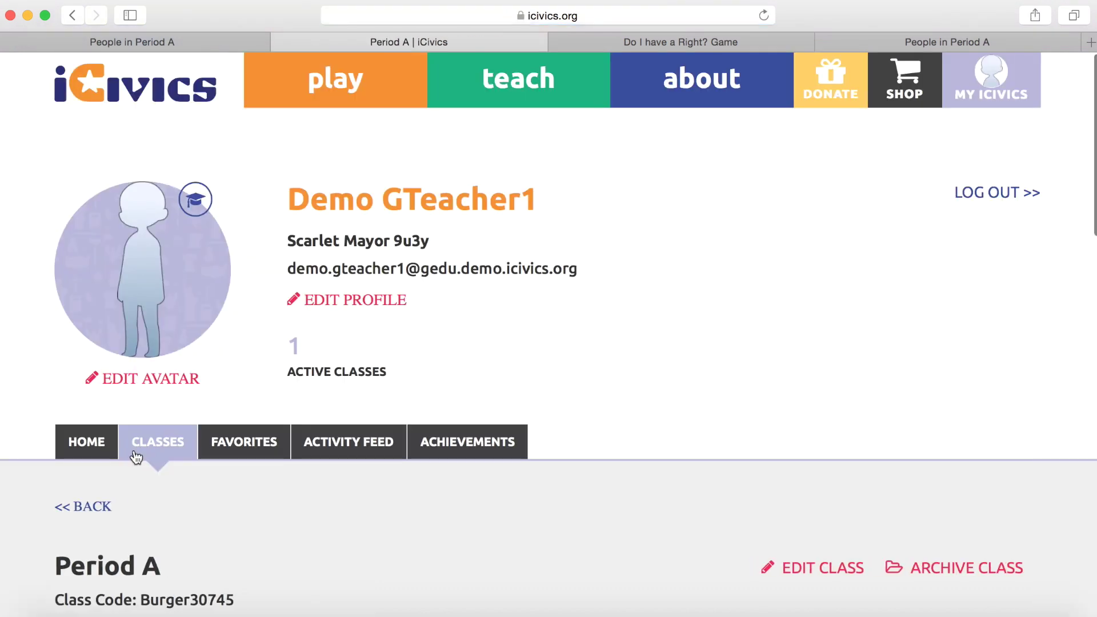
scroll(1046, 393, "down", 5)
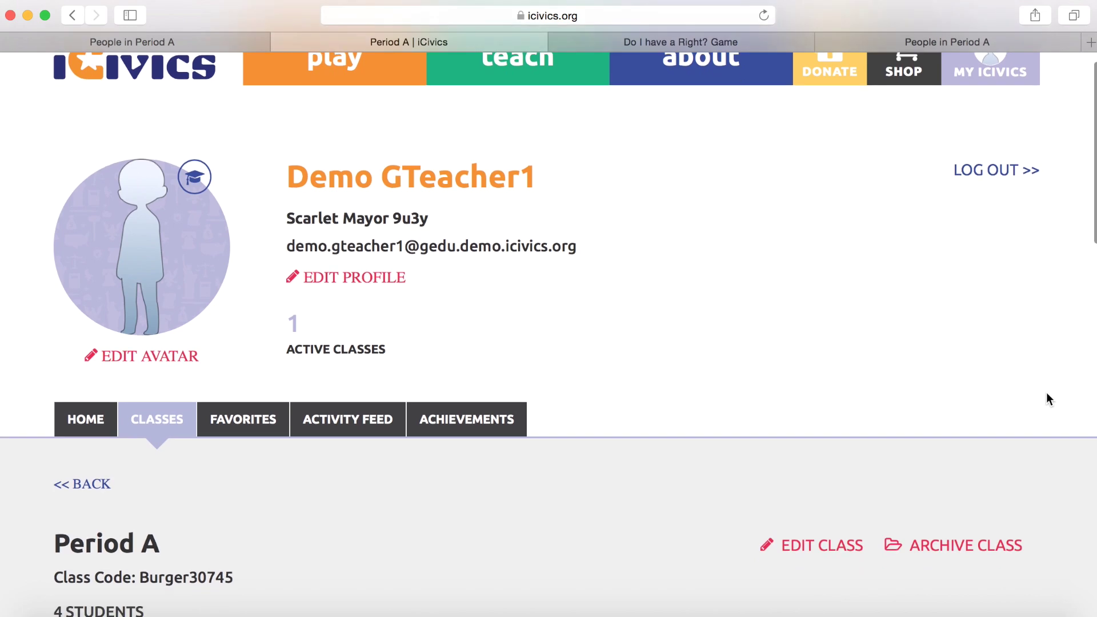
scroll(1046, 393, "down", 10)
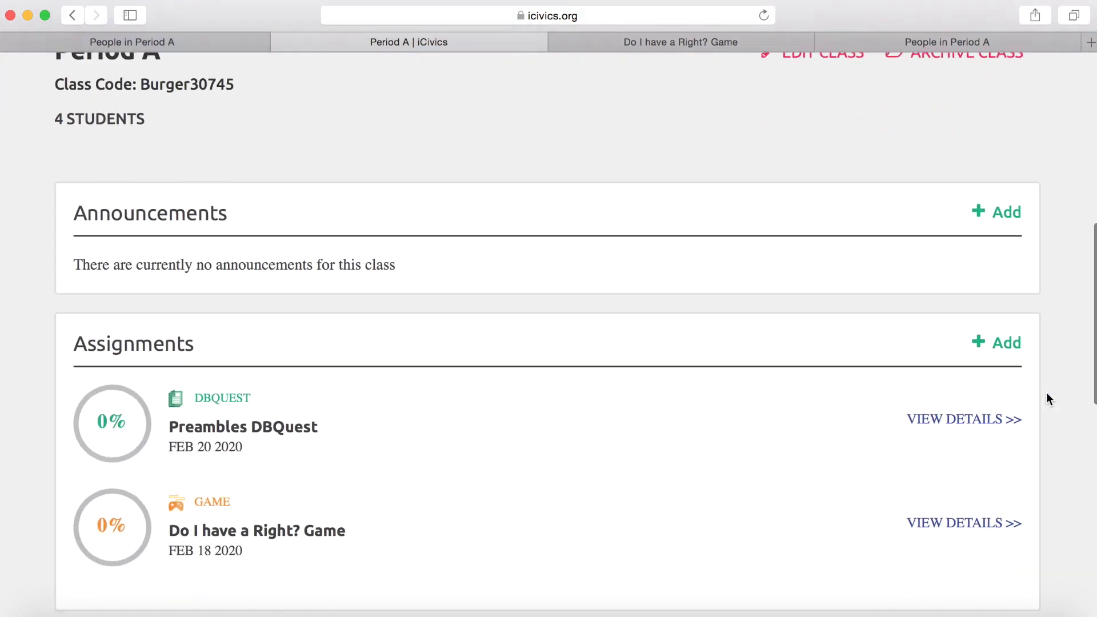
scroll(1046, 399, "down", 5)
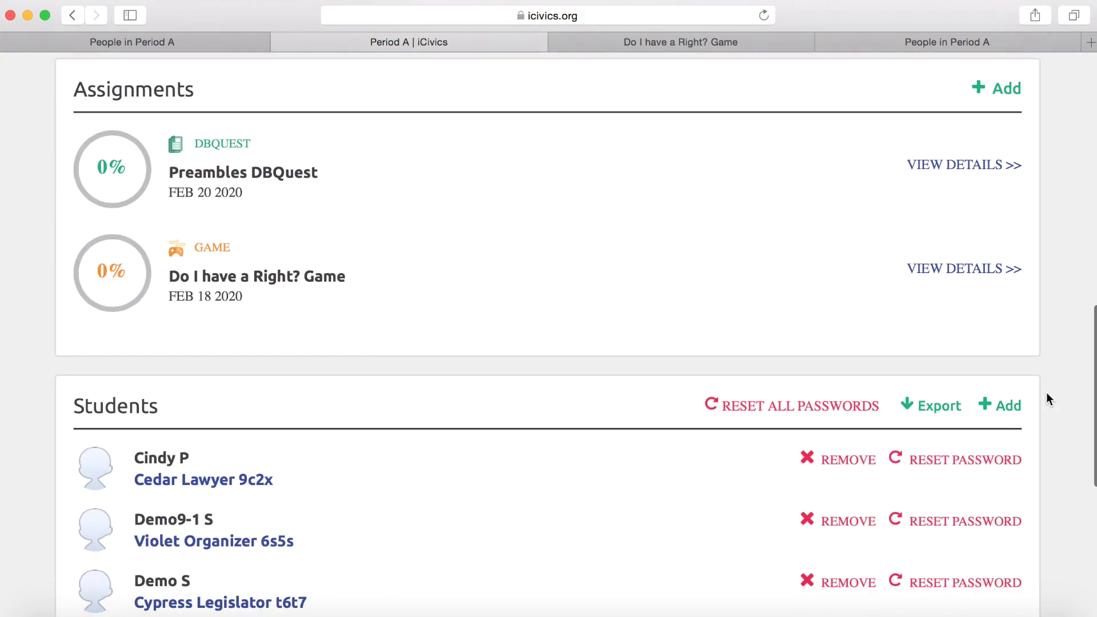